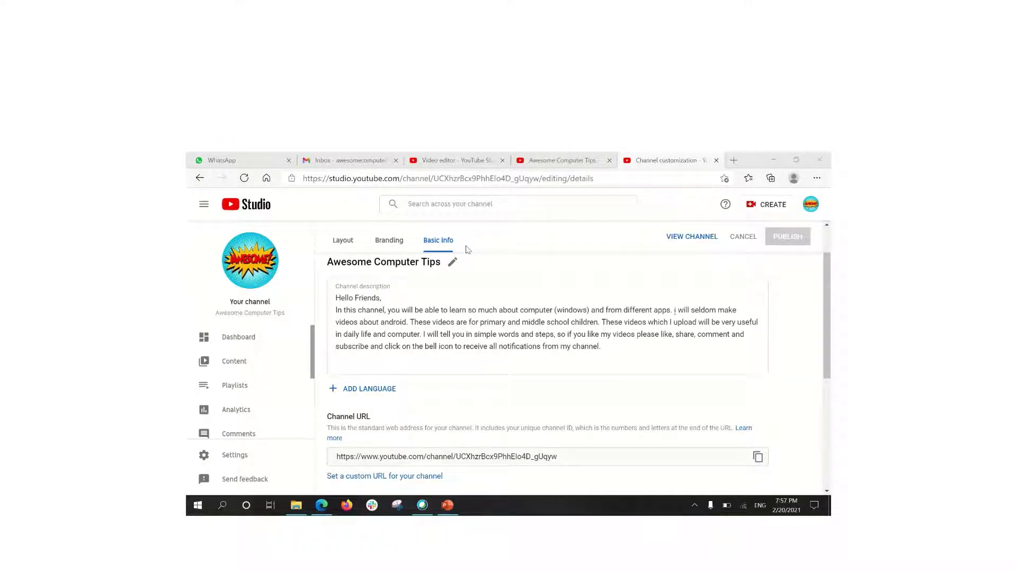
# - Open youtube.com in a new browser tab and close that tab again
pyautogui.press('XF86AudioRaiseVolume')
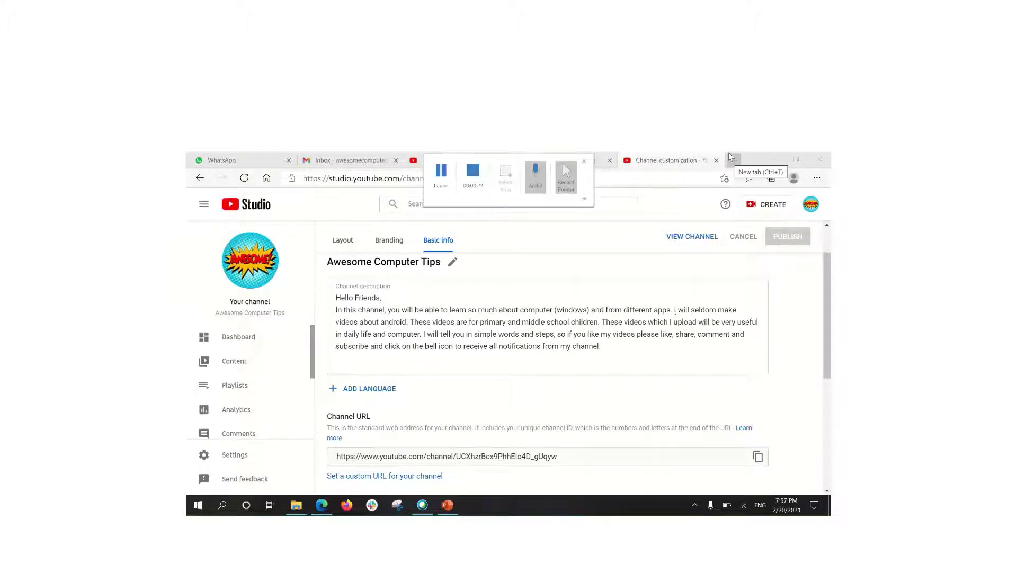
pyautogui.click(730, 157)
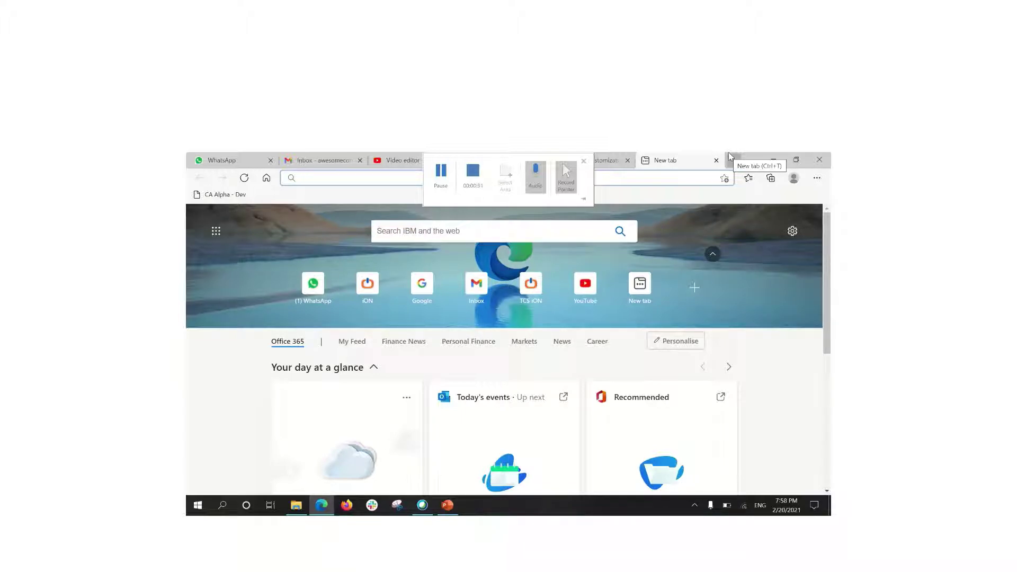
pyautogui.write('you')
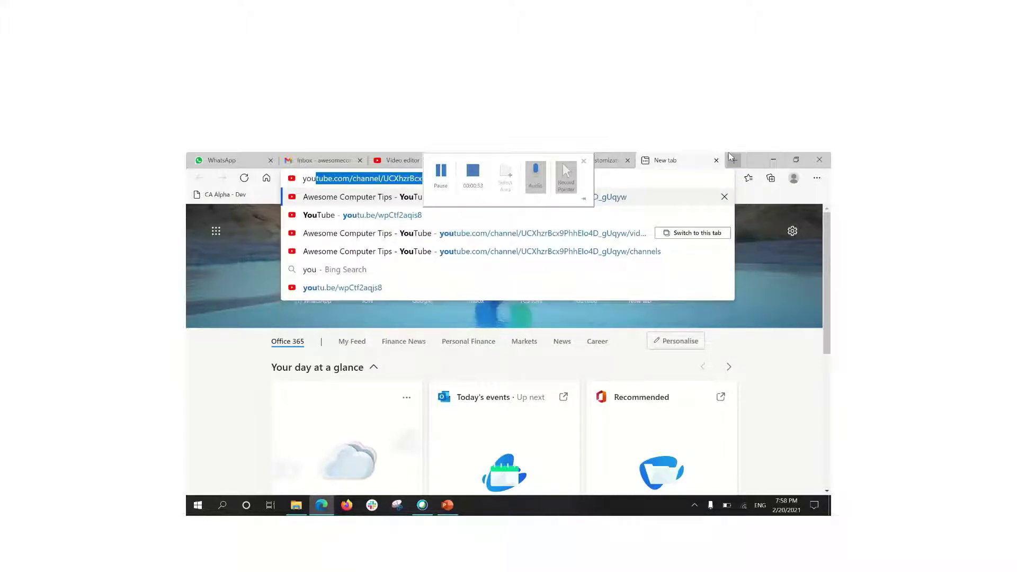
pyautogui.write('tube')
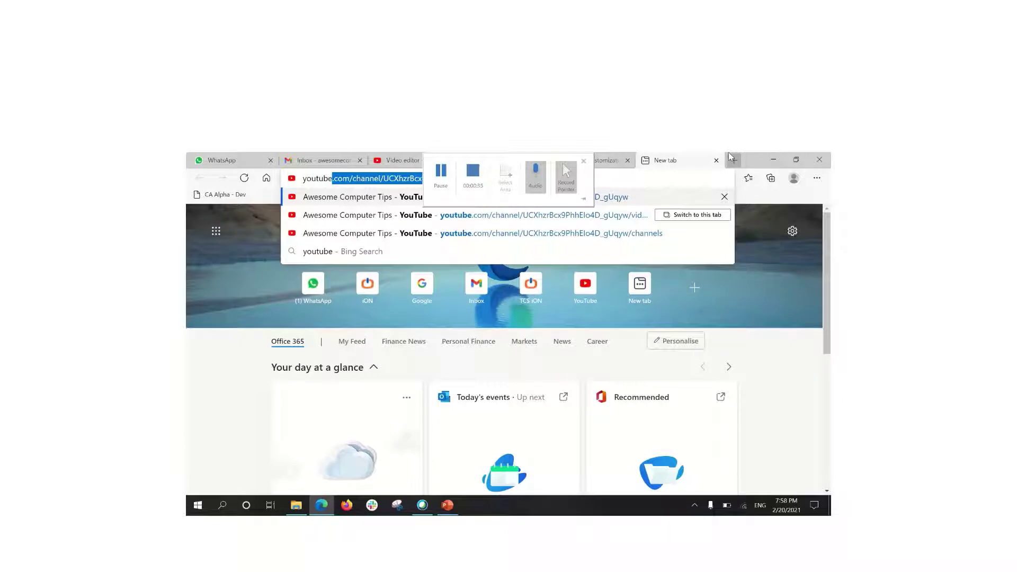
pyautogui.hotkey('ctrl', 'Return')
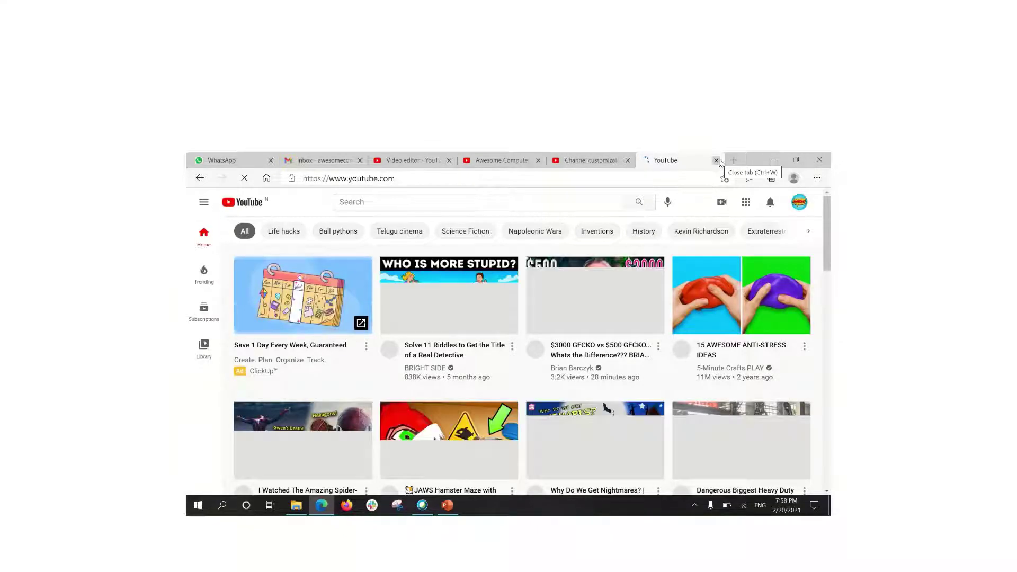
pyautogui.click(716, 160)
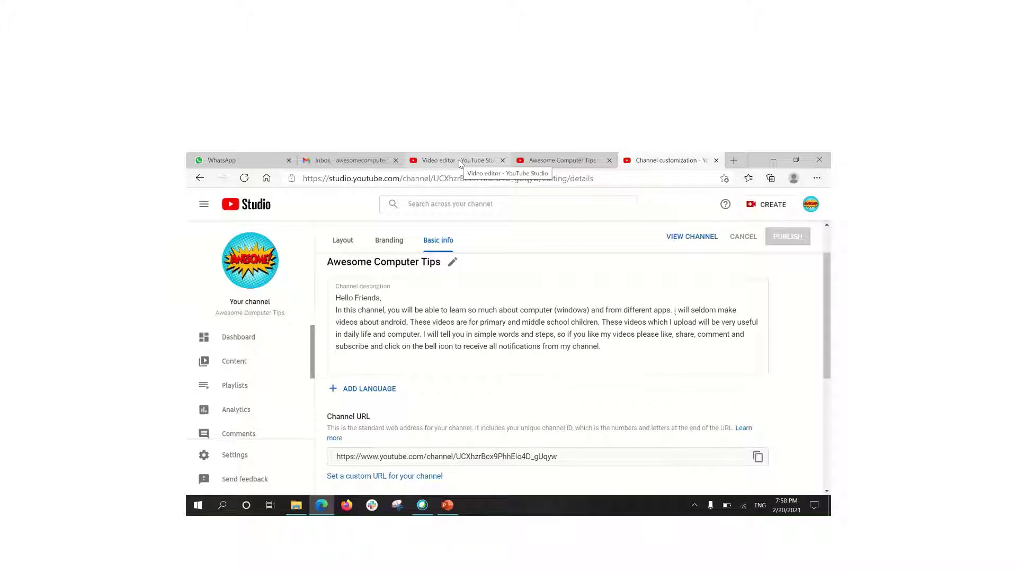
# - Look over the channel's uploaded videos and the video editor page already open in the browser
pyautogui.click(572, 158)
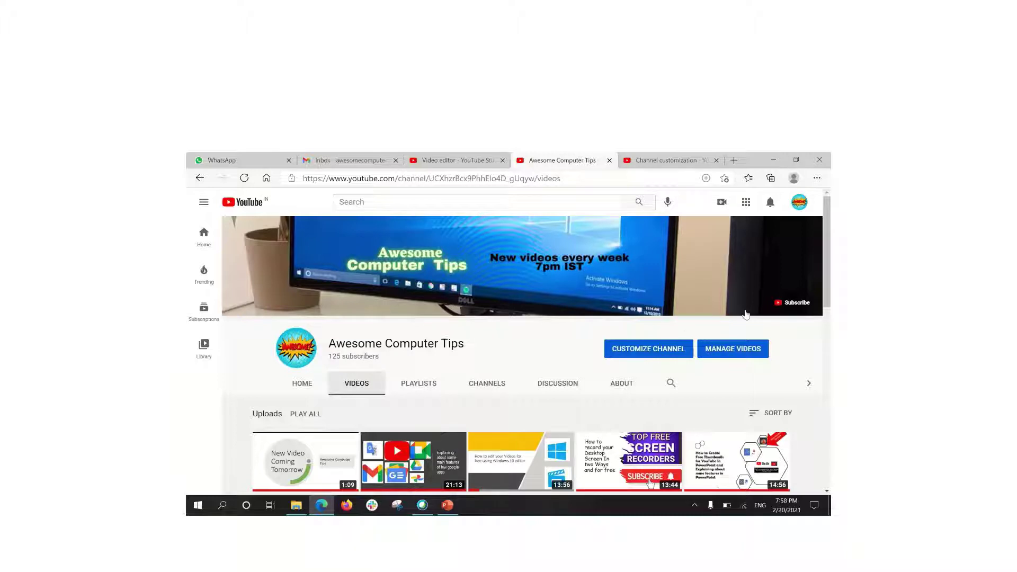
pyautogui.scroll(-4, 715, 369)
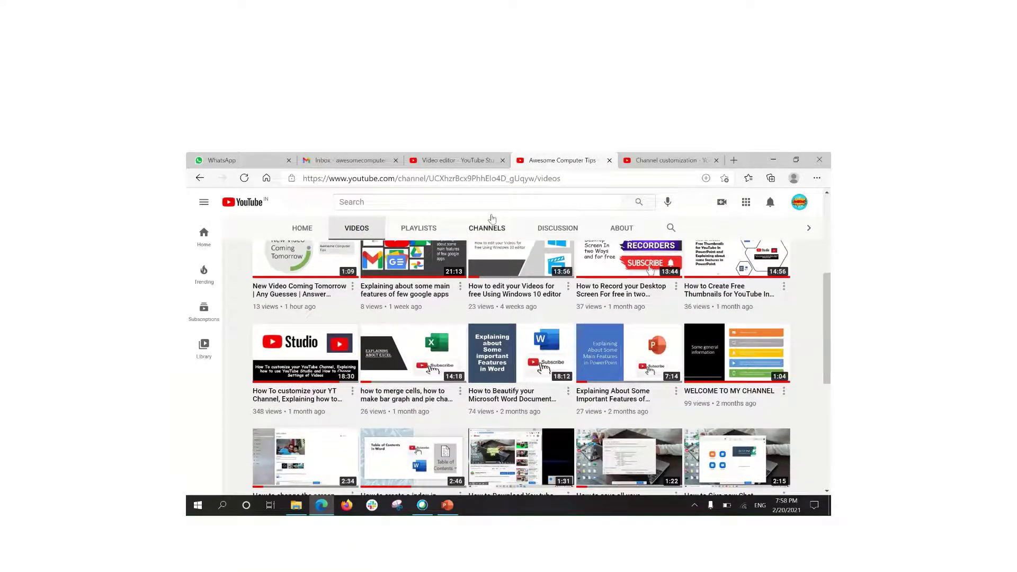
pyautogui.click(469, 161)
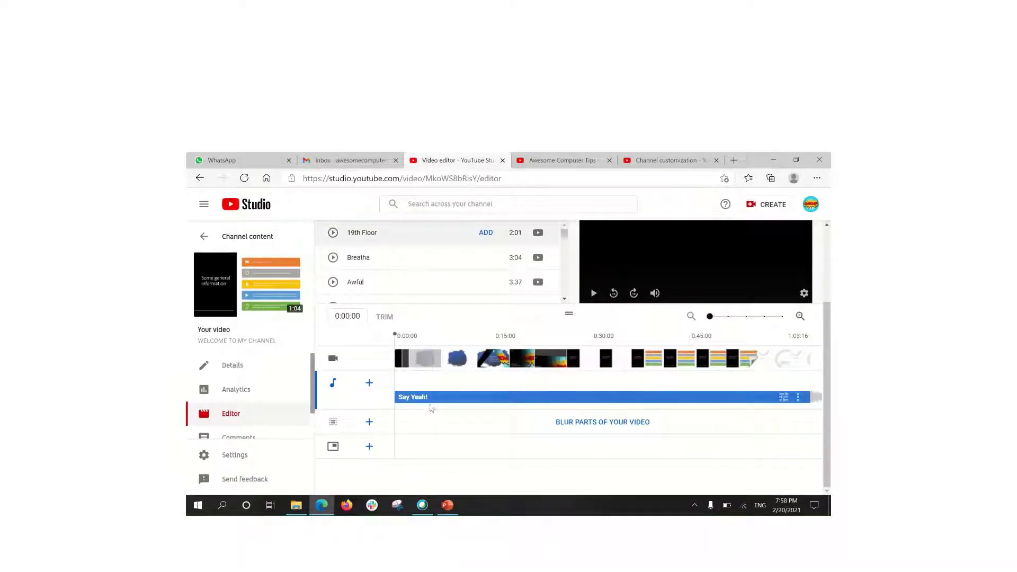
pyautogui.moveTo(542, 156)
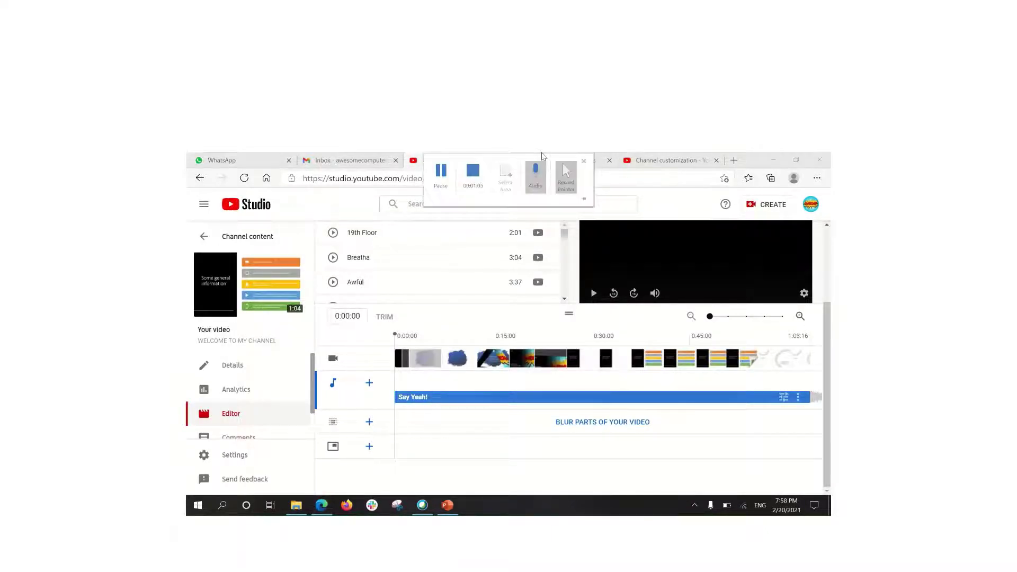
pyautogui.click(600, 158)
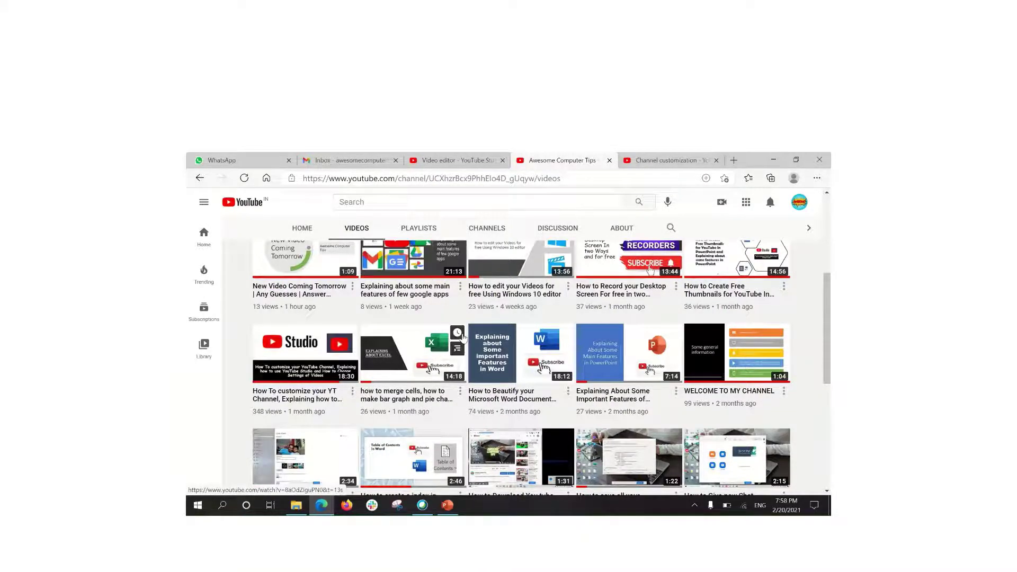
# - Open the uploaded video "Explaining about some main features of few google apps" and bring up its details for editing
pyautogui.click(437, 263)
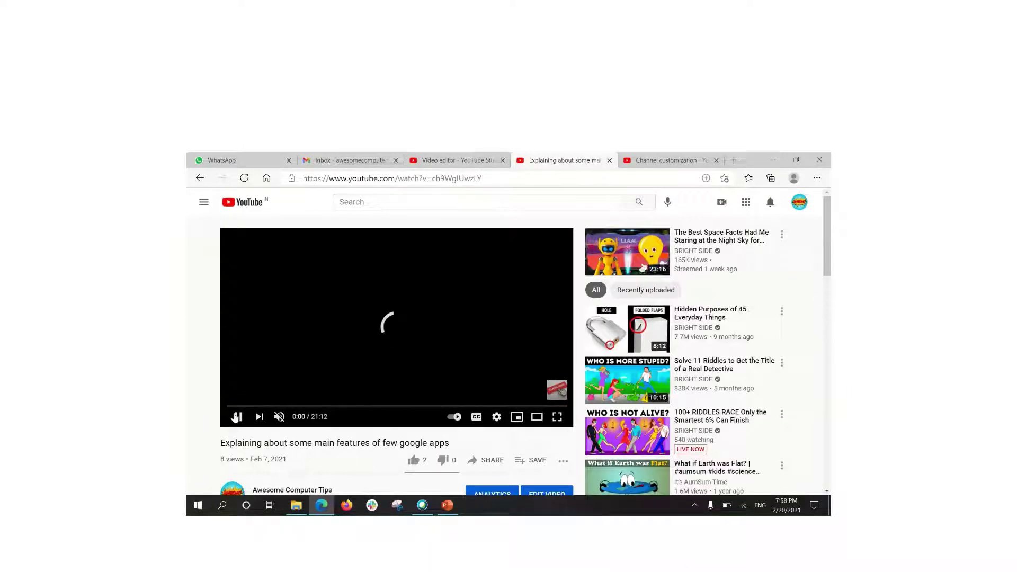
pyautogui.click(238, 416)
pyautogui.moveTo(830, 219); pyautogui.dragTo(830, 252)
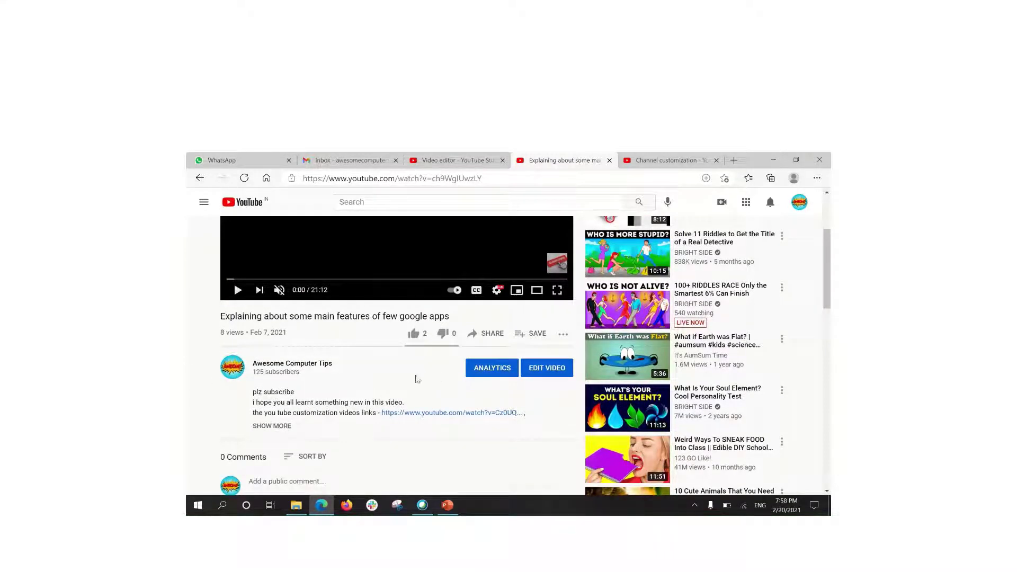
pyautogui.click(546, 371)
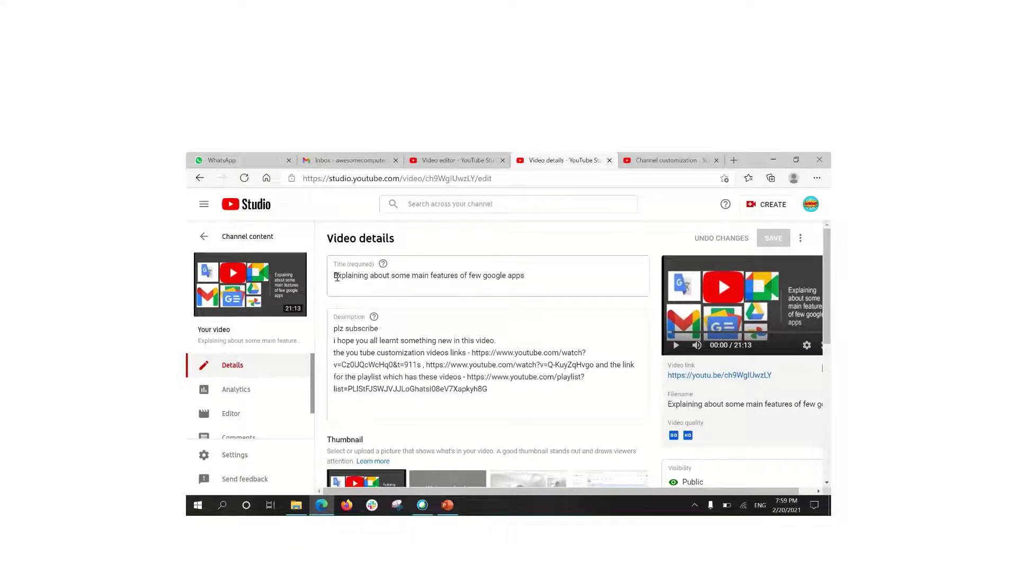
# - Try adding extra wording such as "Check out my friends channels!" to the end of the video title, and delete it again
pyautogui.click(539, 275)
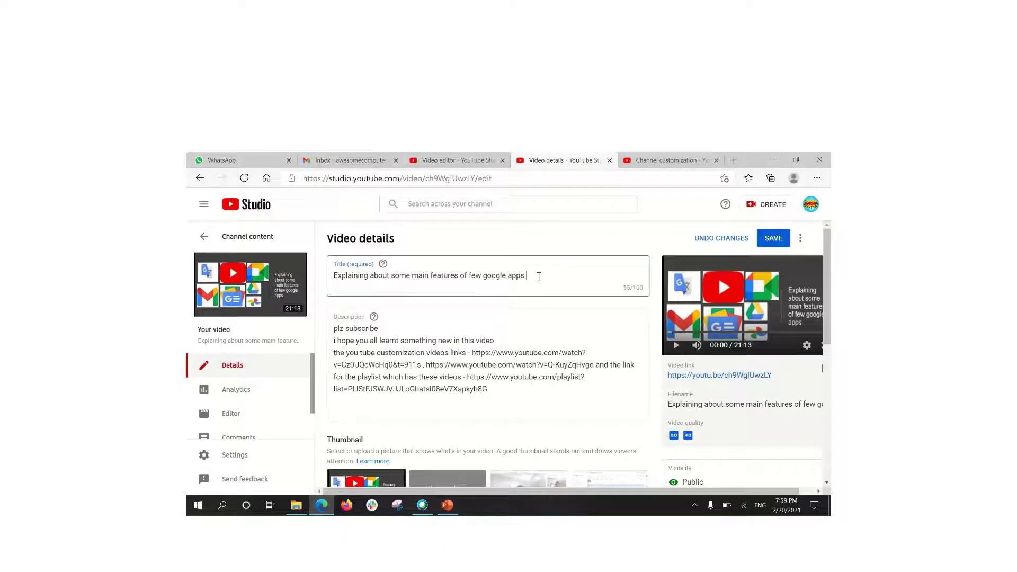
pyautogui.write('Check out my friends channels!')
pyautogui.press('BackSpace')
pyautogui.press('BackSpace')
pyautogui.press('BackSpace')
pyautogui.press('BackSpace')
pyautogui.press('BackSpace')
pyautogui.press('BackSpace')
pyautogui.press('BackSpace')
pyautogui.press('BackSpace')
pyautogui.press('BackSpace')
pyautogui.press('BackSpace')
pyautogui.press('BackSpace')
pyautogui.press('BackSpace')
pyautogui.press('BackSpace')
pyautogui.press('BackSpace')
pyautogui.press('BackSpace')
pyautogui.press('BackSpace')
pyautogui.press('BackSpace')
pyautogui.press('BackSpace')
pyautogui.press('BackSpace')
pyautogui.press('BackSpace')
pyautogui.press('BackSpace')
pyautogui.press('BackSpace')
pyautogui.press('BackSpace')
pyautogui.press('BackSpace')
pyautogui.press('BackSpace')
pyautogui.press('BackSpace')
pyautogui.write('awesome')
pyautogui.press('BackSpace')
pyautogui.press('BackSpace')
pyautogui.press('BackSpace')
pyautogui.press('BackSpace')
pyautogui.press('BackSpace')
pyautogui.press('BackSpace')
pyautogui.press('BackSpace')
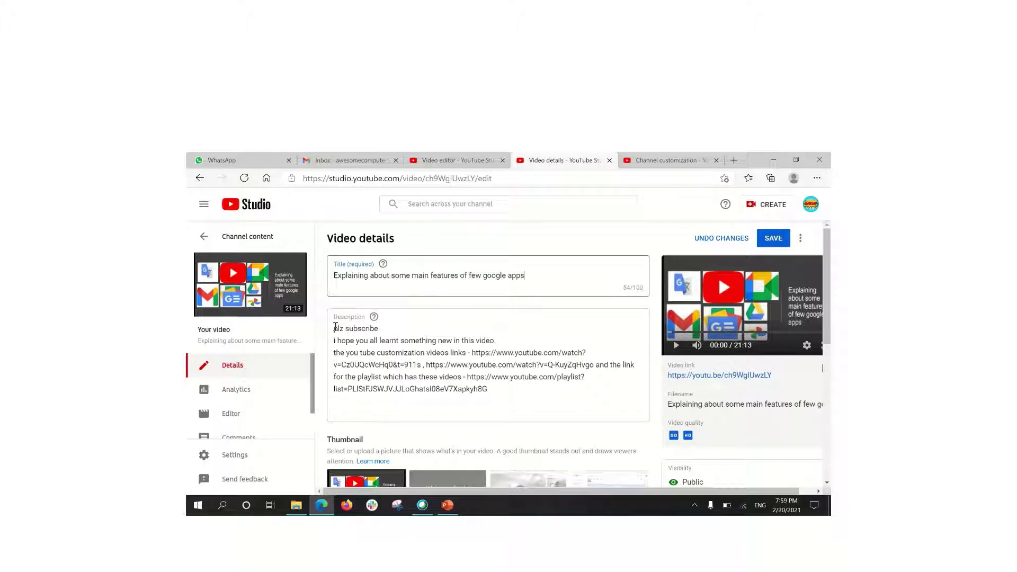
# - Try starting a new line of text with "pl" at the end of the video description, and delete the letters again
pyautogui.moveTo(335, 327); pyautogui.dragTo(492, 389)
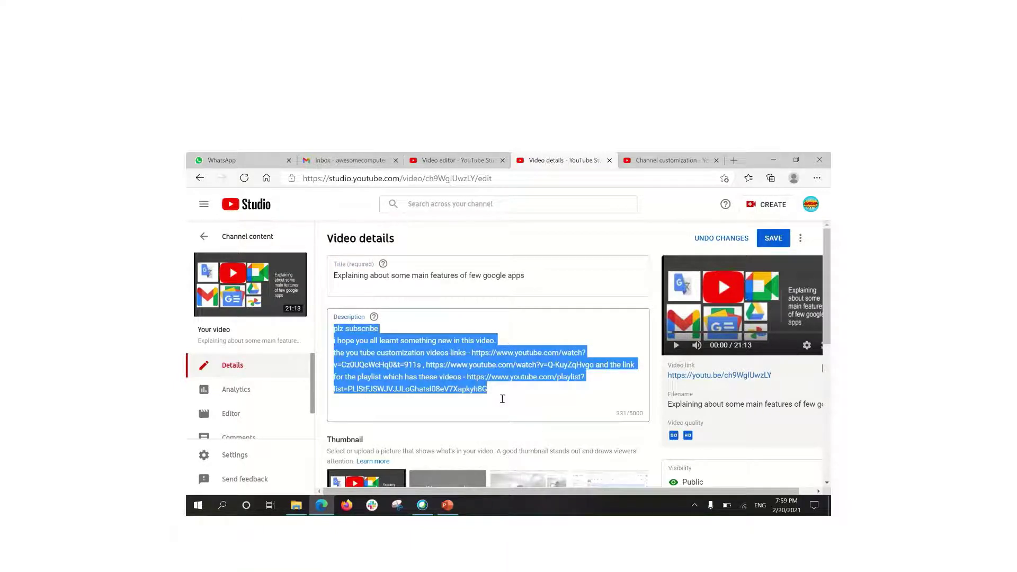
pyautogui.click(500, 394)
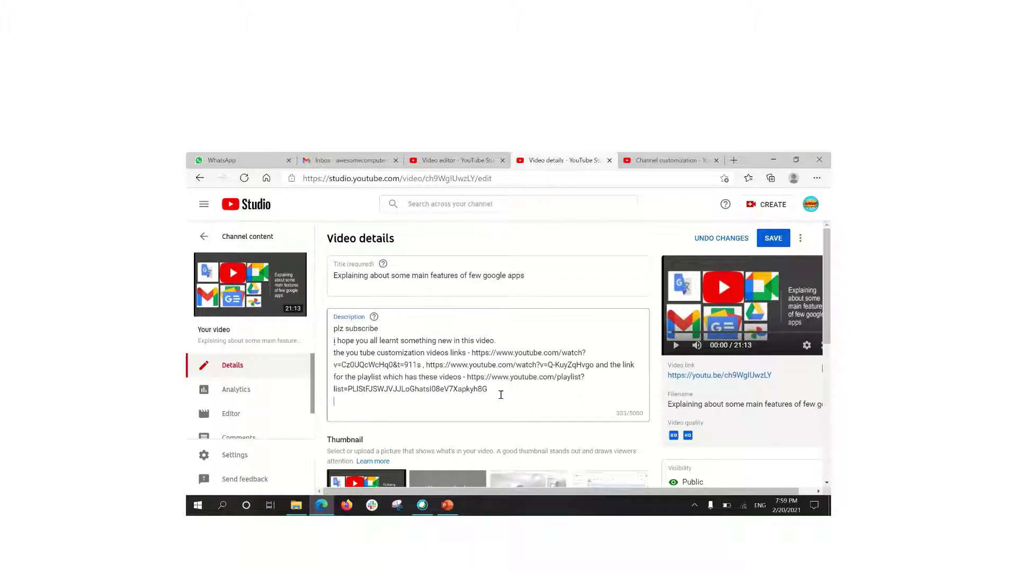
pyautogui.press('Return')
pyautogui.write('pl')
pyautogui.press('BackSpace')
pyautogui.press('BackSpace')
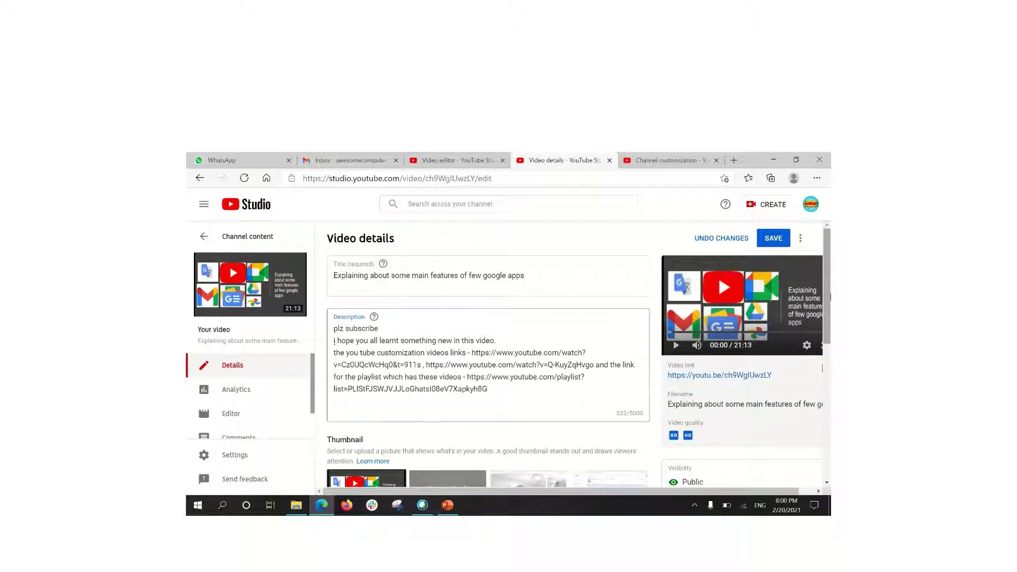
# - Examine the video's End Screens editor and leave it by discarding changes
pyautogui.moveTo(829, 297); pyautogui.dragTo(829, 373)
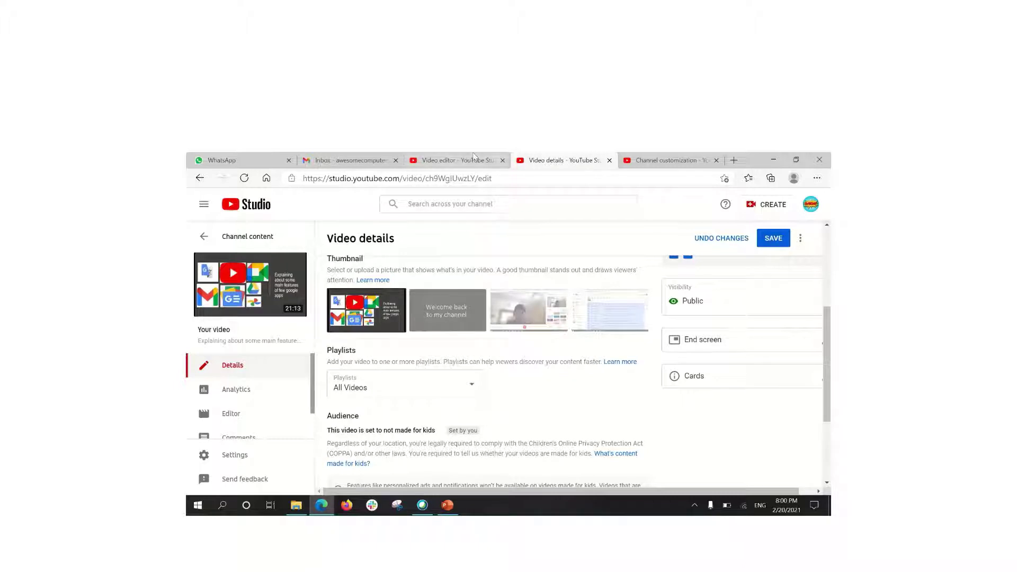
pyautogui.click(714, 349)
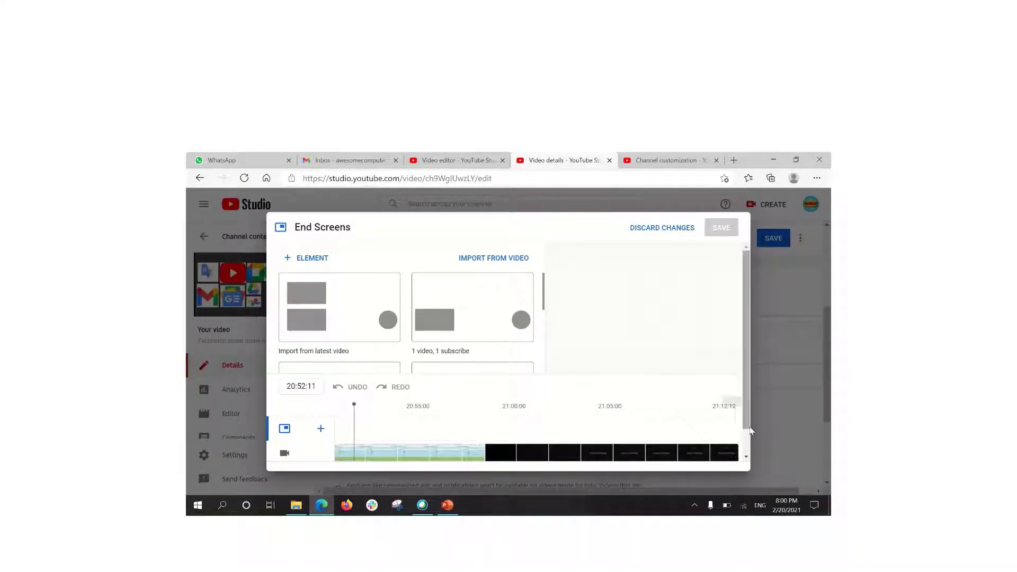
pyautogui.click(669, 231)
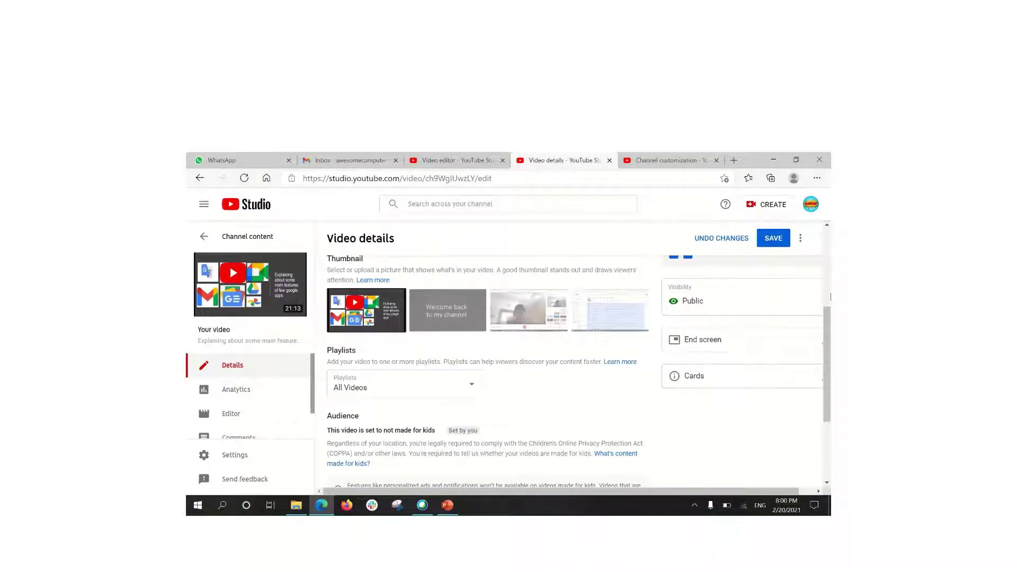
# - Try the audience setting "Yes, it's made for kids" and switch back to "No, it's not made for kids"
pyautogui.scroll(-3, 830, 331)
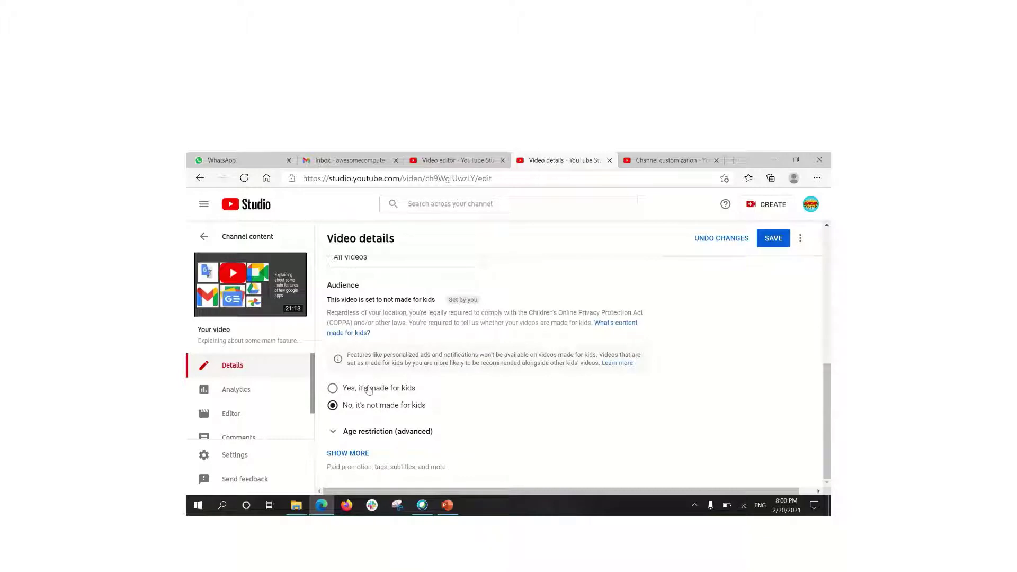
pyautogui.click(369, 390)
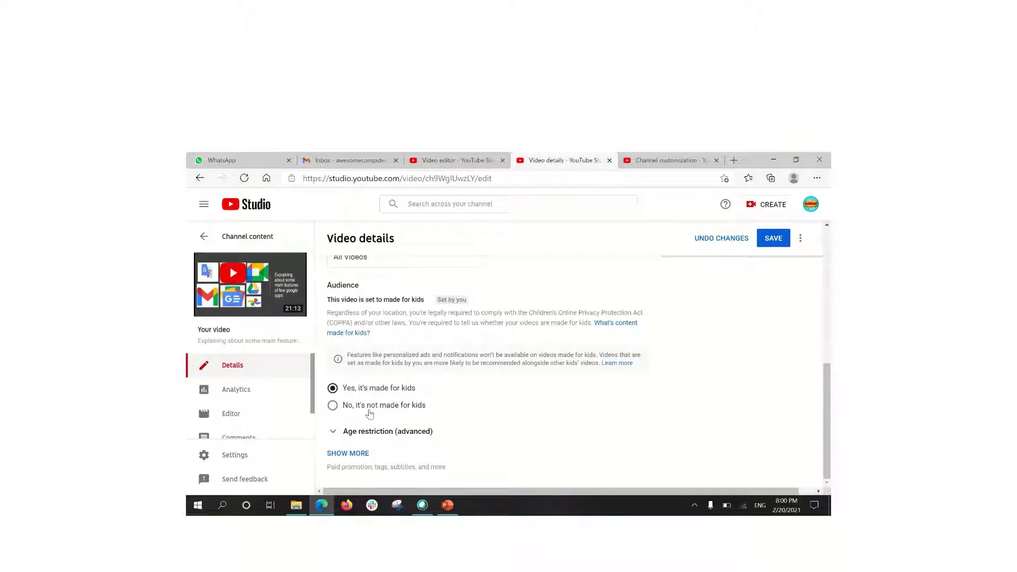
pyautogui.click(370, 410)
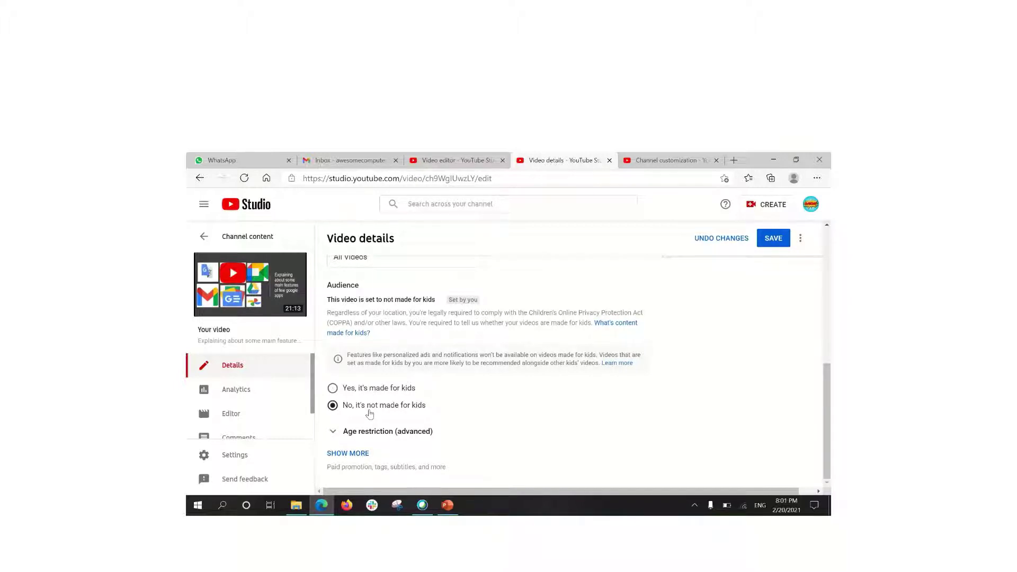
# - Expand the additional video settings and examine the paid promotion, tags, language and subtitles sections
pyautogui.click(356, 453)
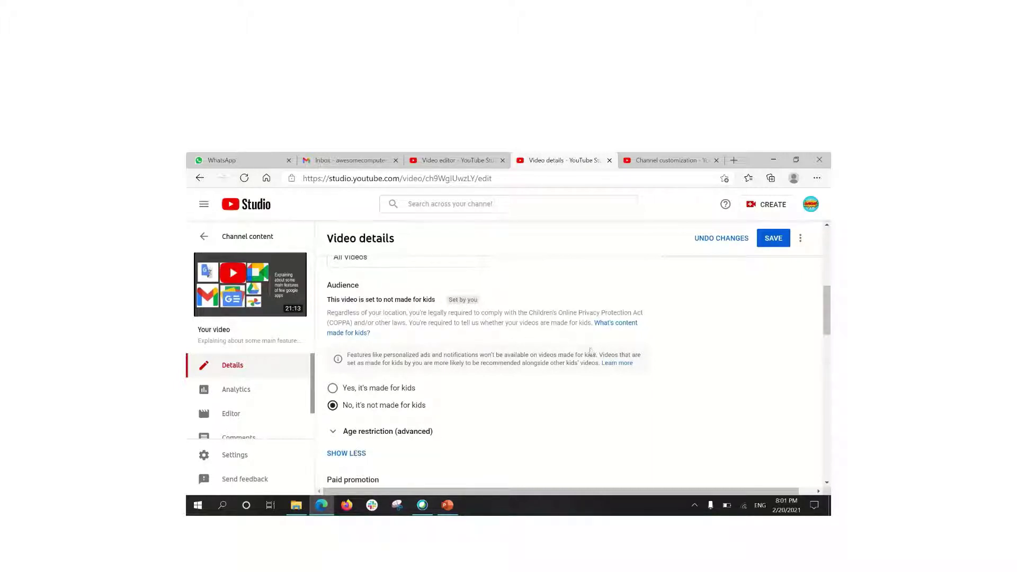
pyautogui.moveTo(827, 324); pyautogui.dragTo(827, 345)
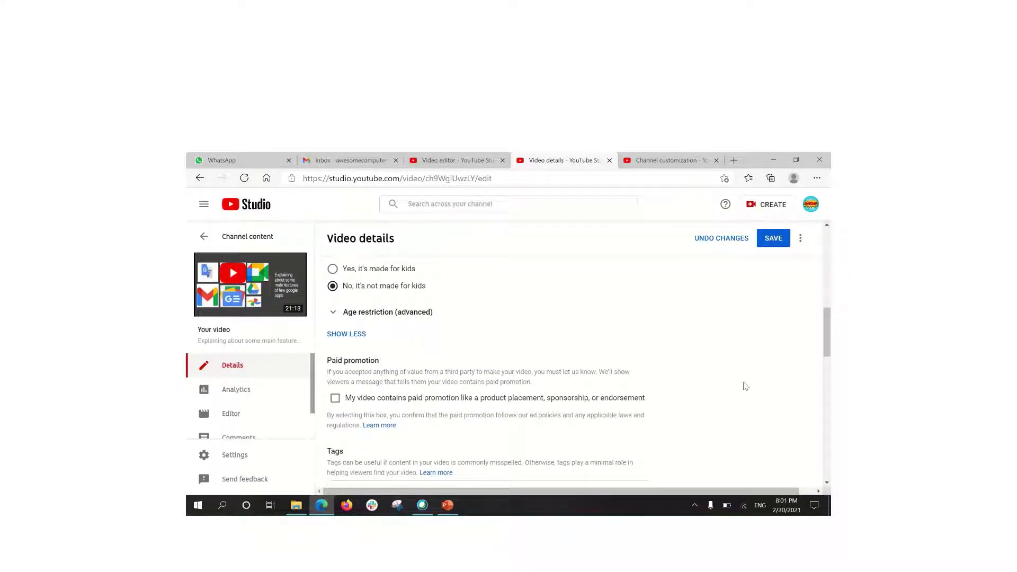
pyautogui.moveTo(827, 335); pyautogui.dragTo(830, 373)
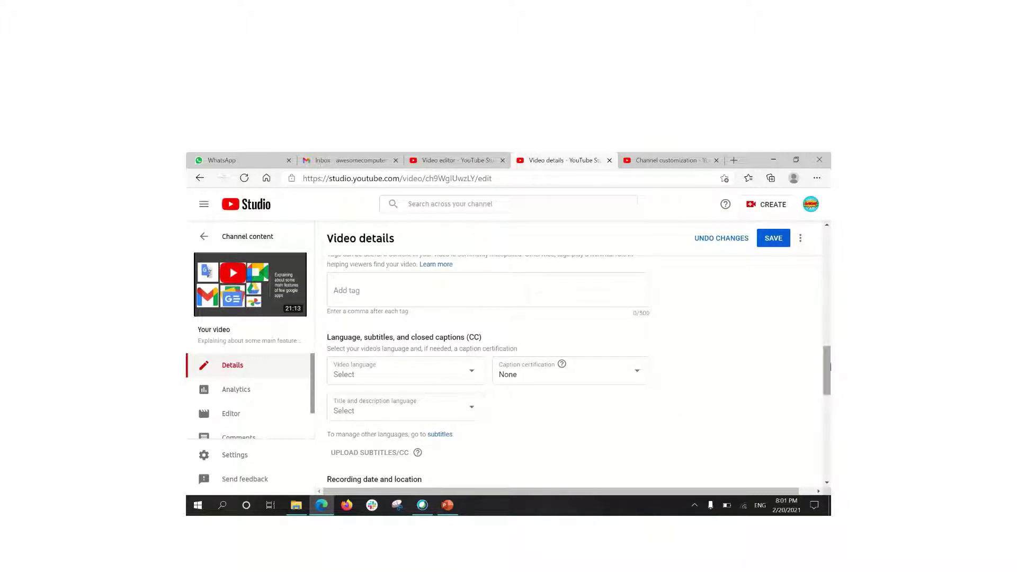
pyautogui.moveTo(830, 366); pyautogui.dragTo(830, 372)
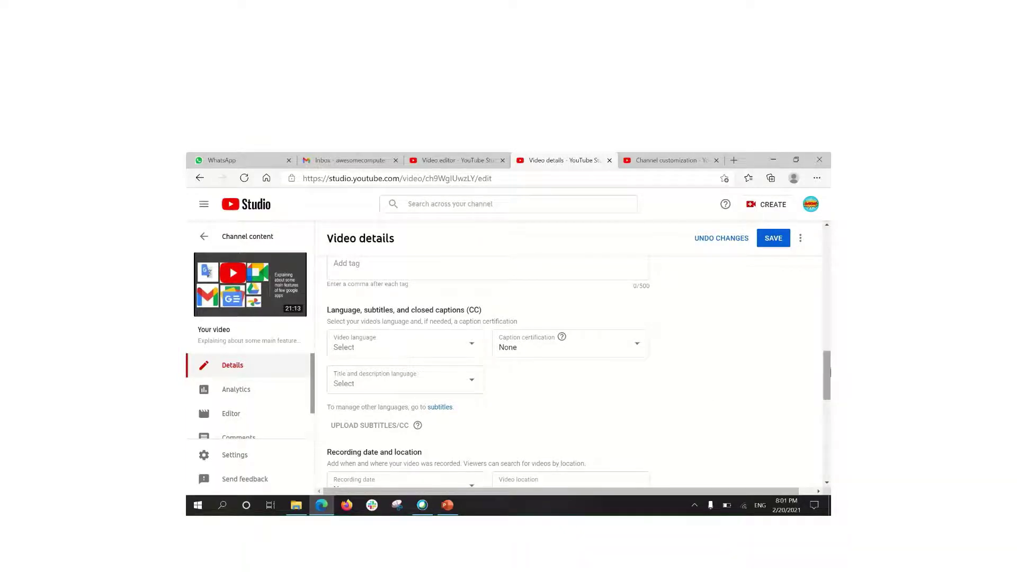
# - Review the video details from the beginning down to the license, distribution, category and comment settings
pyautogui.moveTo(830, 373); pyautogui.dragTo(825, 227)
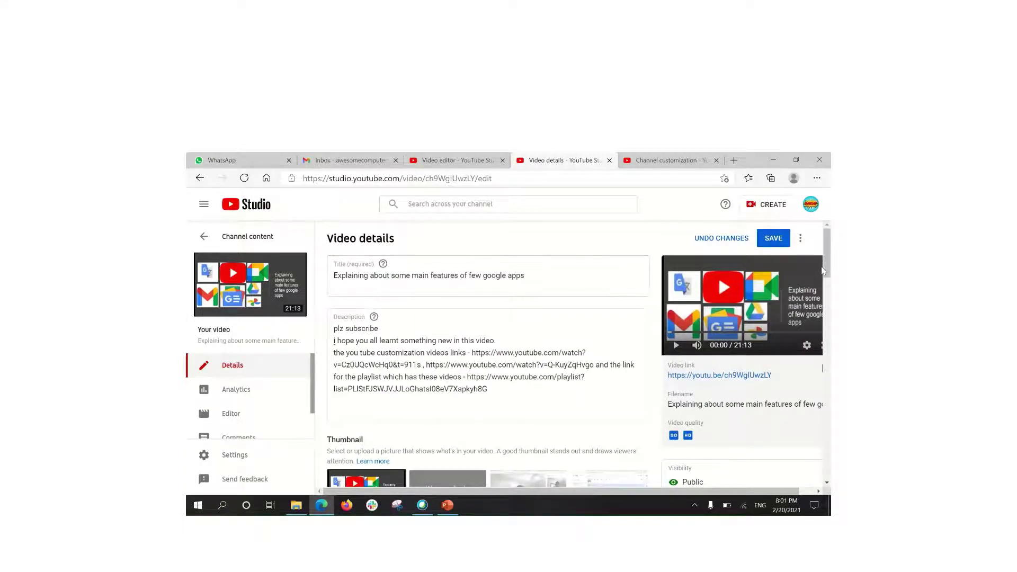
pyautogui.moveTo(816, 233); pyautogui.dragTo(825, 265)
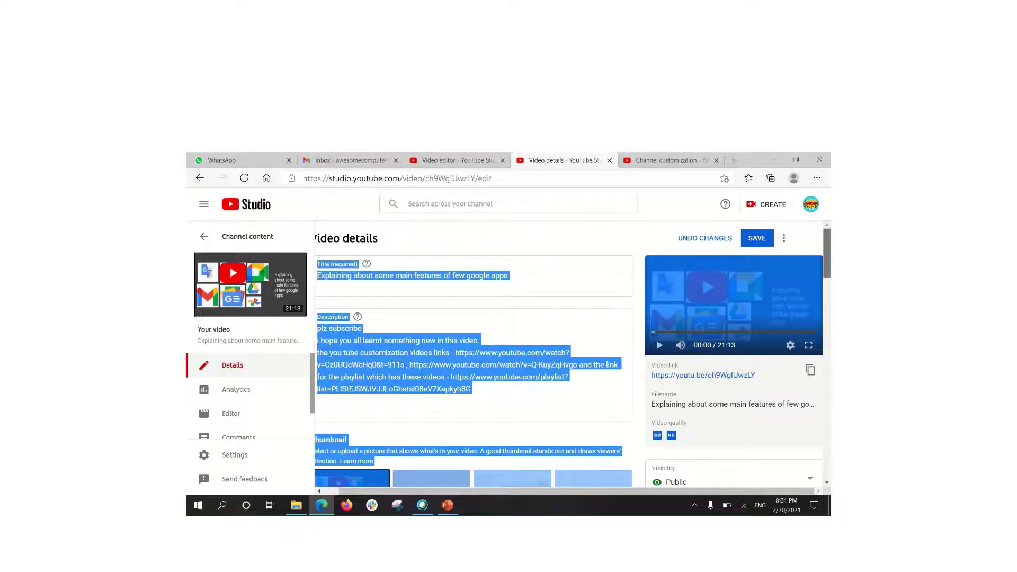
pyautogui.scroll(-5, 825, 266)
pyautogui.click(714, 395)
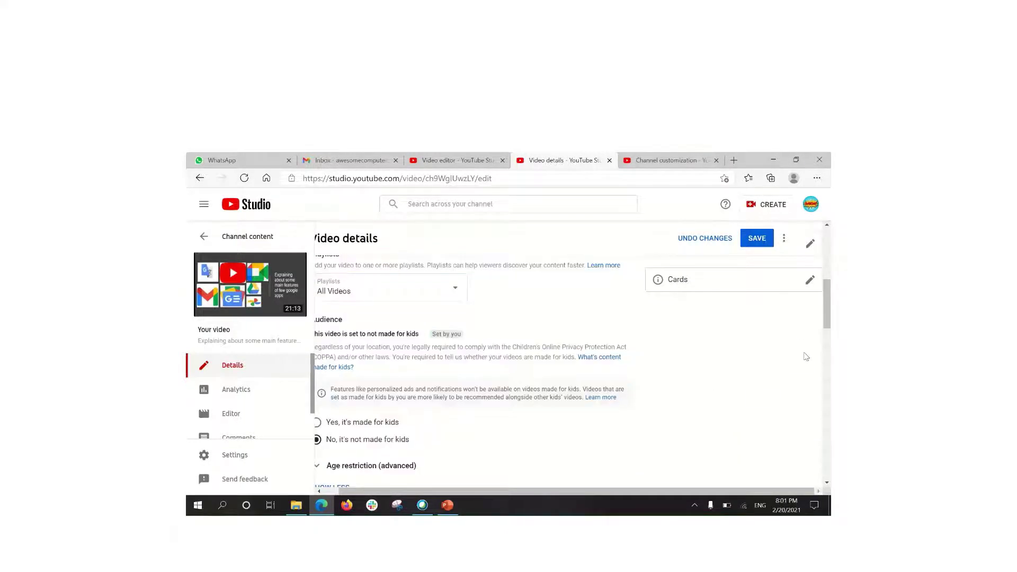
pyautogui.moveTo(826, 331); pyautogui.dragTo(824, 366)
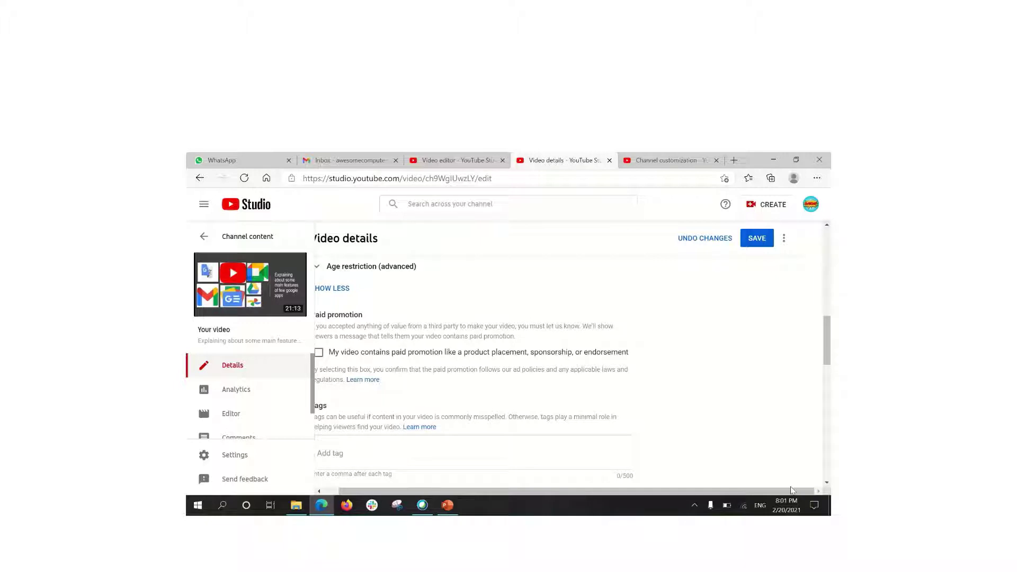
pyautogui.scroll(-5, 792, 491)
pyautogui.hotkey('ctrl', 'a')
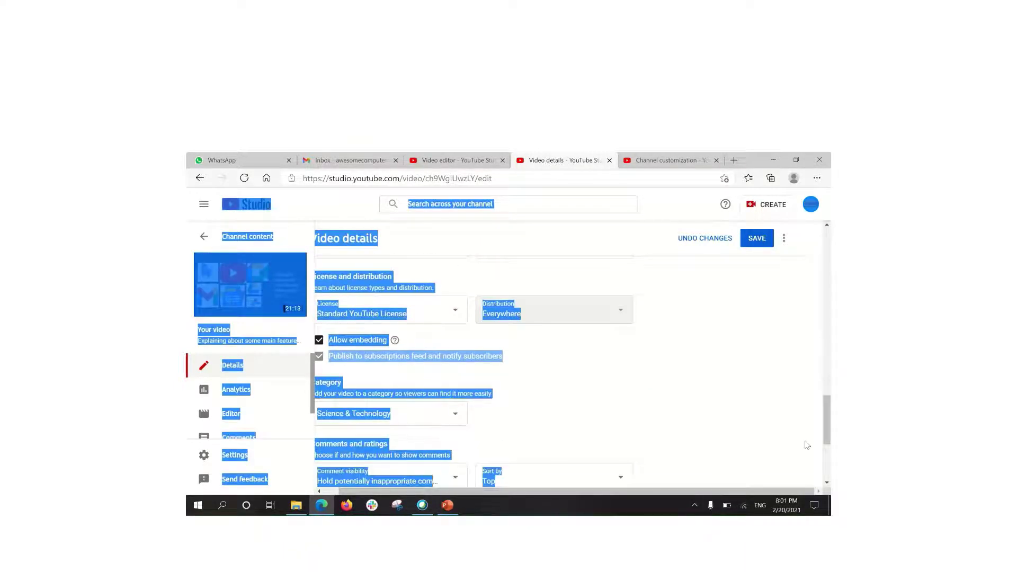
pyautogui.click(741, 467)
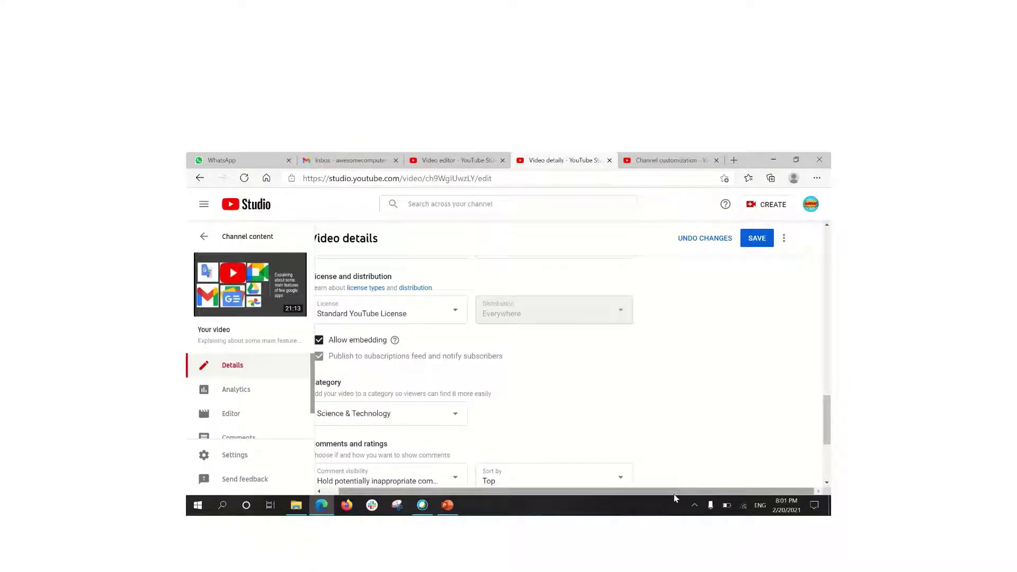
# - Try the video category "People & Blogs" and switch back to "Science & Technology"
pyautogui.moveTo(677, 491); pyautogui.dragTo(604, 493)
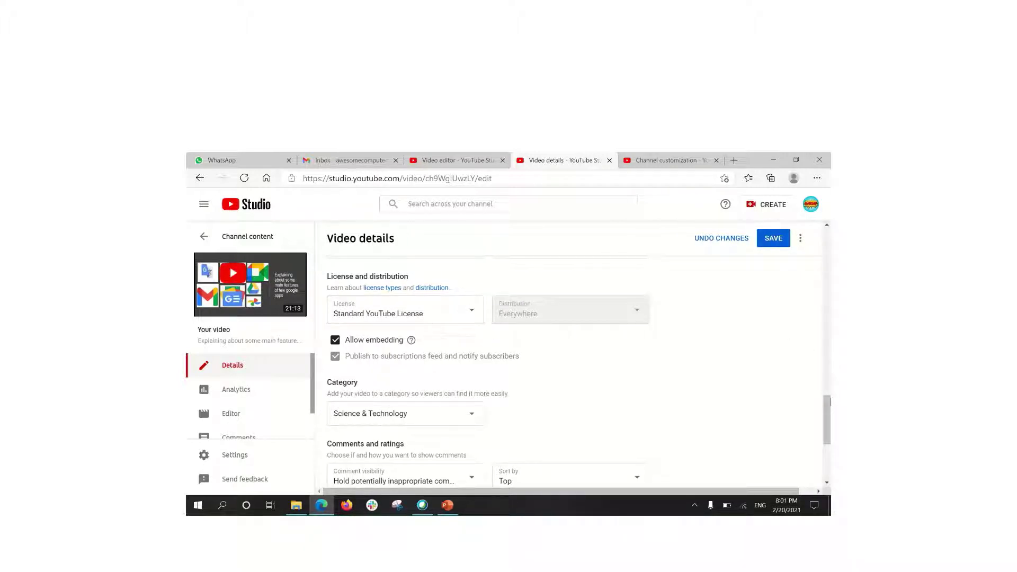
pyautogui.click(436, 420)
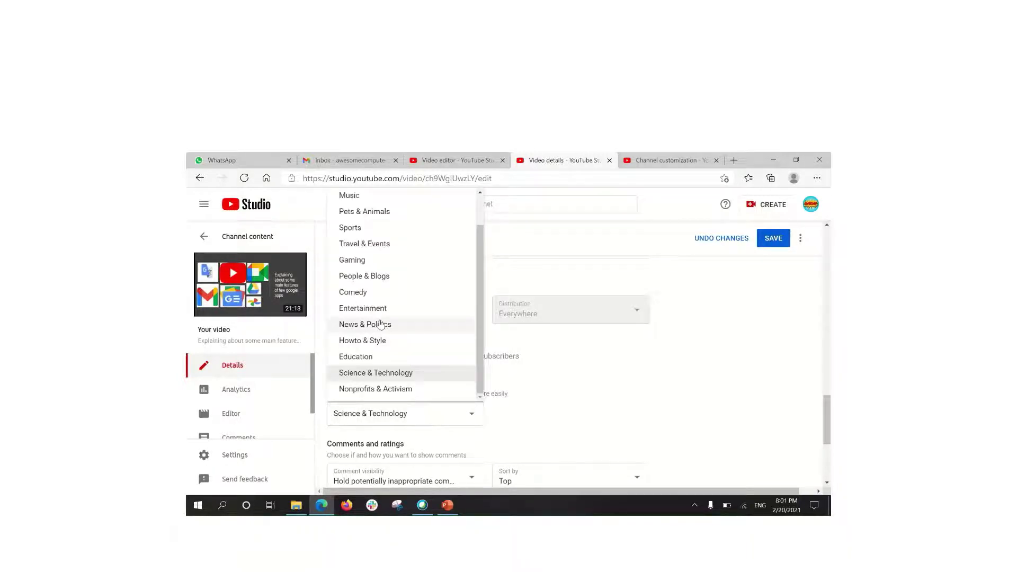
pyautogui.click(382, 277)
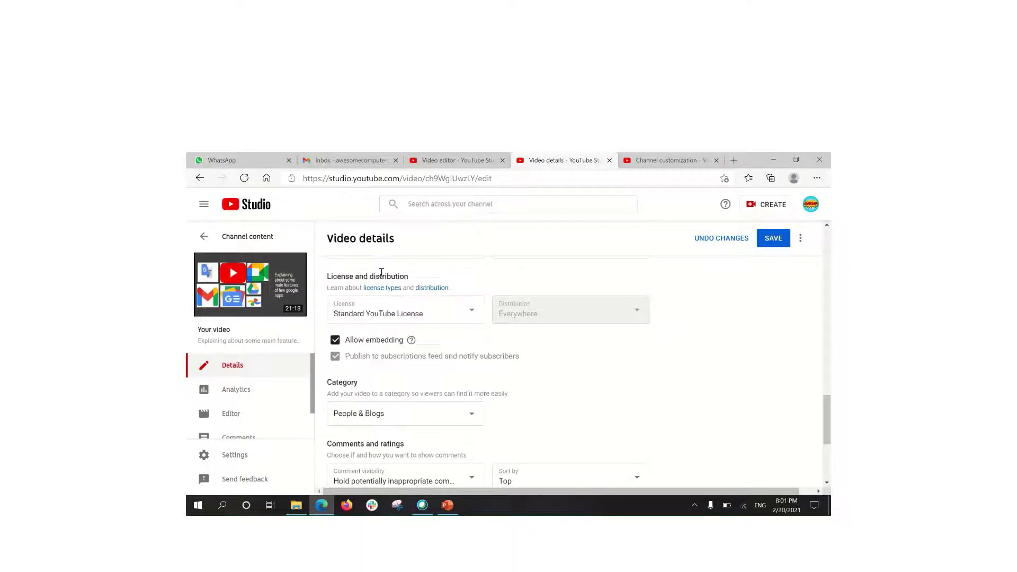
pyautogui.click(371, 427)
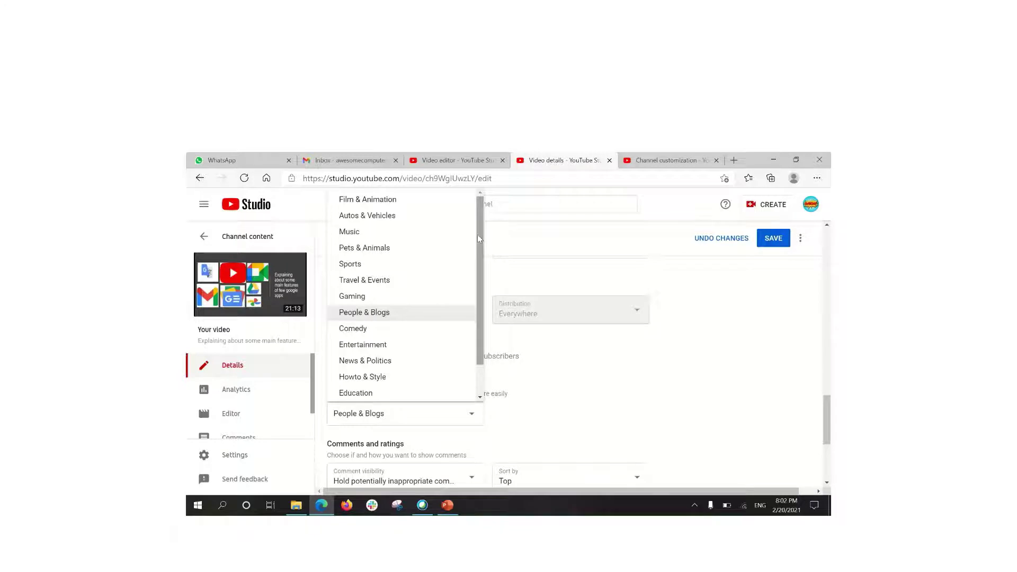
pyautogui.moveTo(478, 235); pyautogui.dragTo(477, 273)
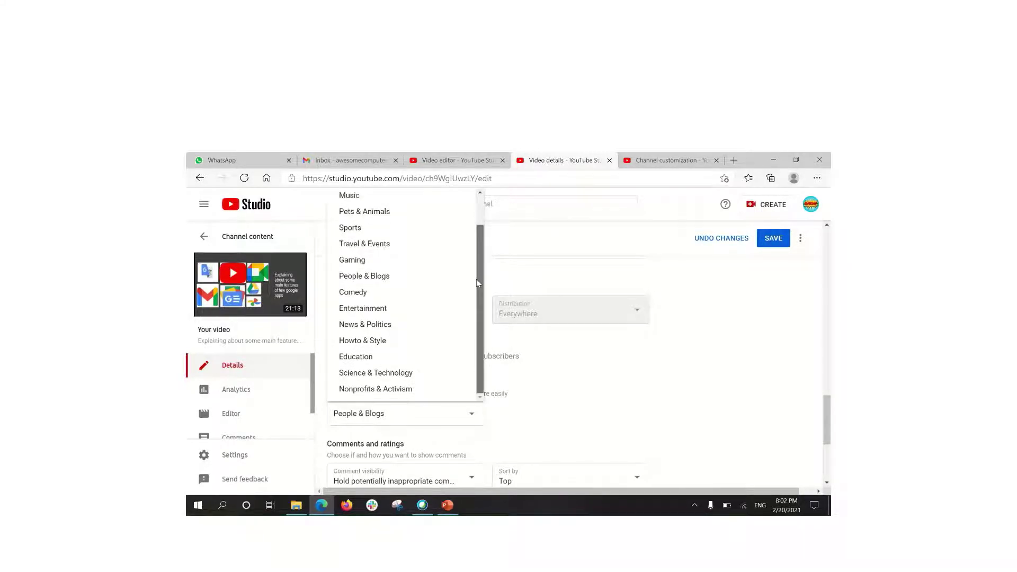
pyautogui.click(377, 374)
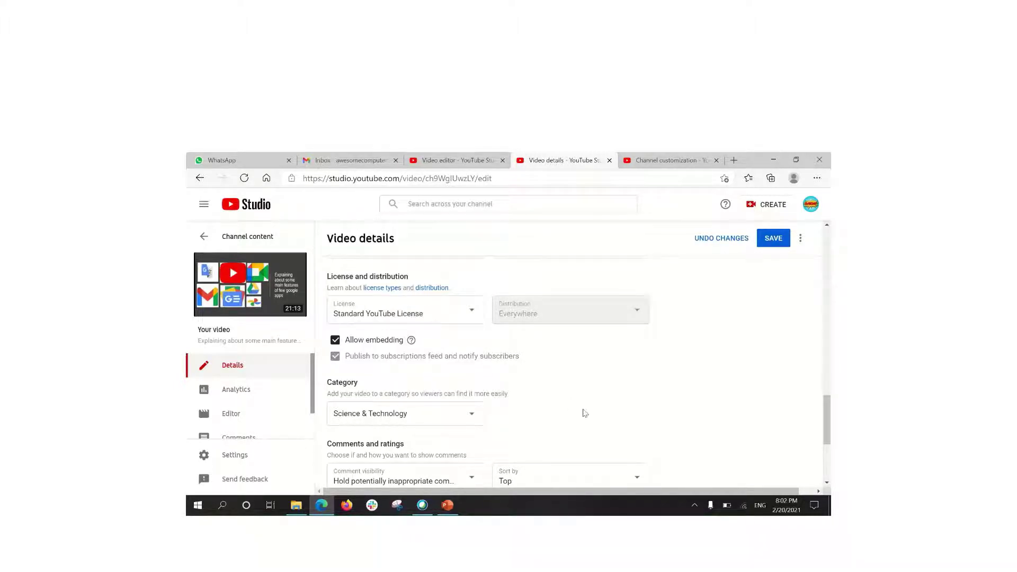
# - Leave the video details by discarding the changes and examine the overview of the video's analytics
pyautogui.moveTo(828, 419); pyautogui.dragTo(831, 469)
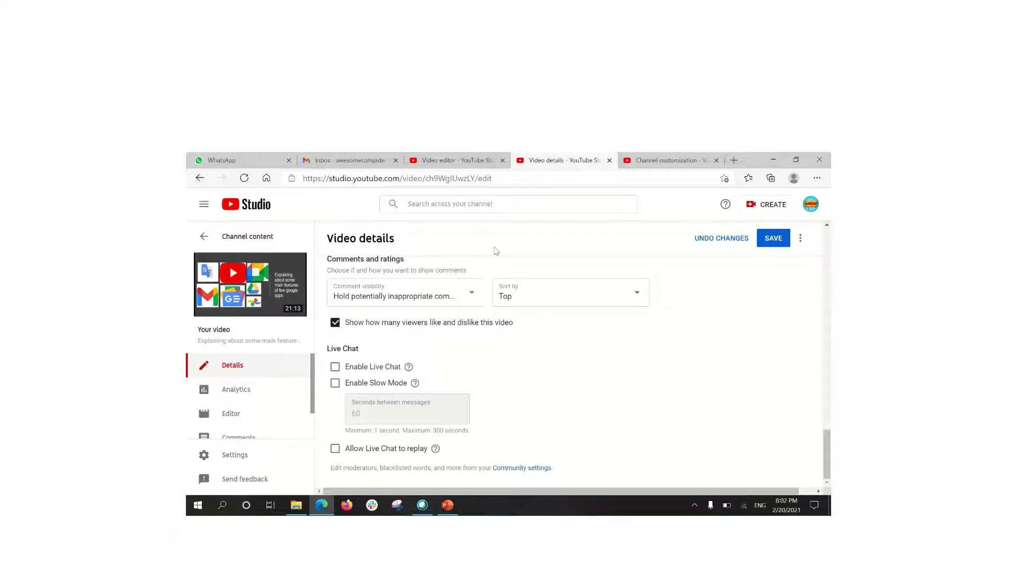
pyautogui.click(226, 390)
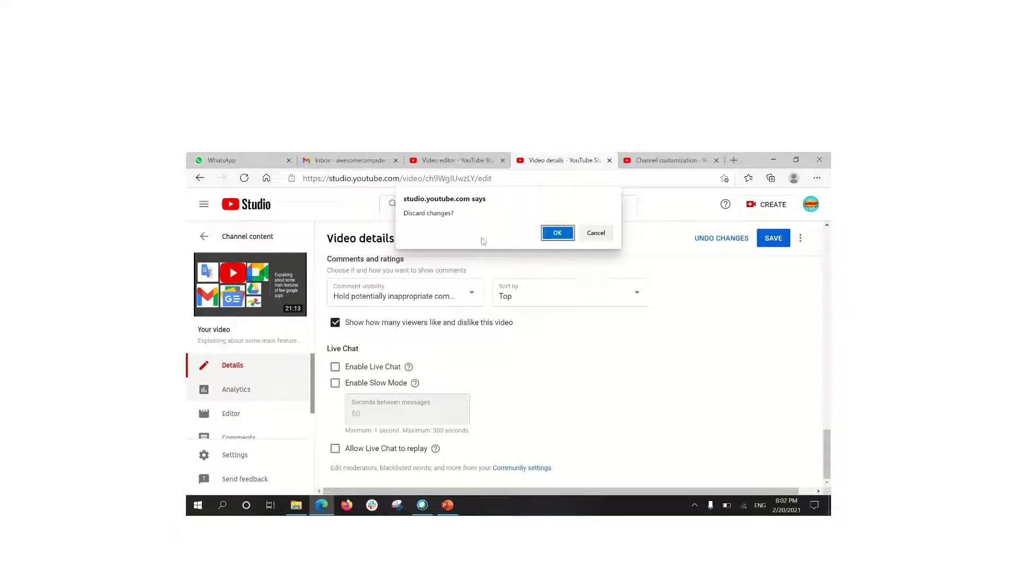
pyautogui.click(553, 236)
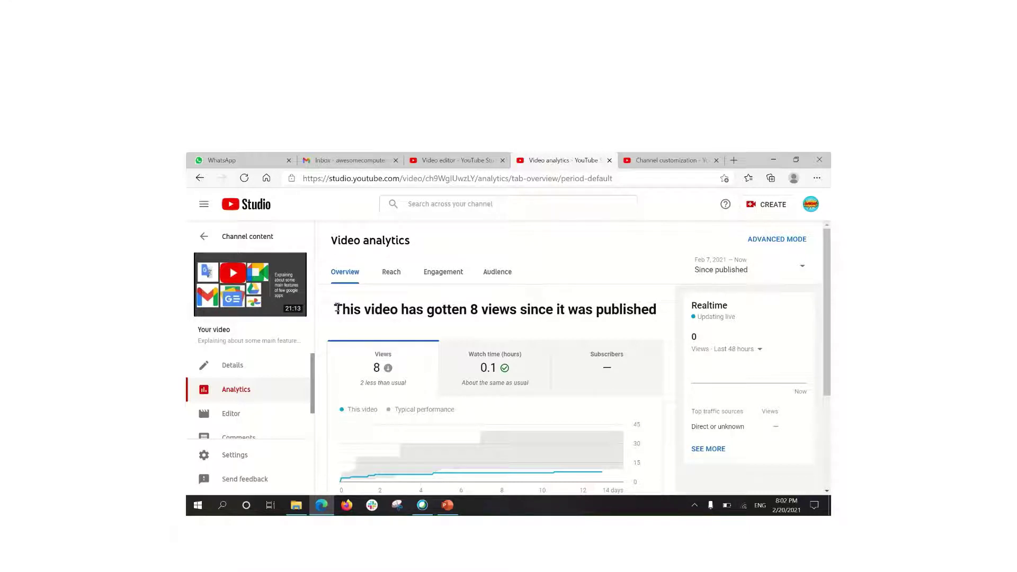
pyautogui.moveTo(336, 307); pyautogui.dragTo(665, 330)
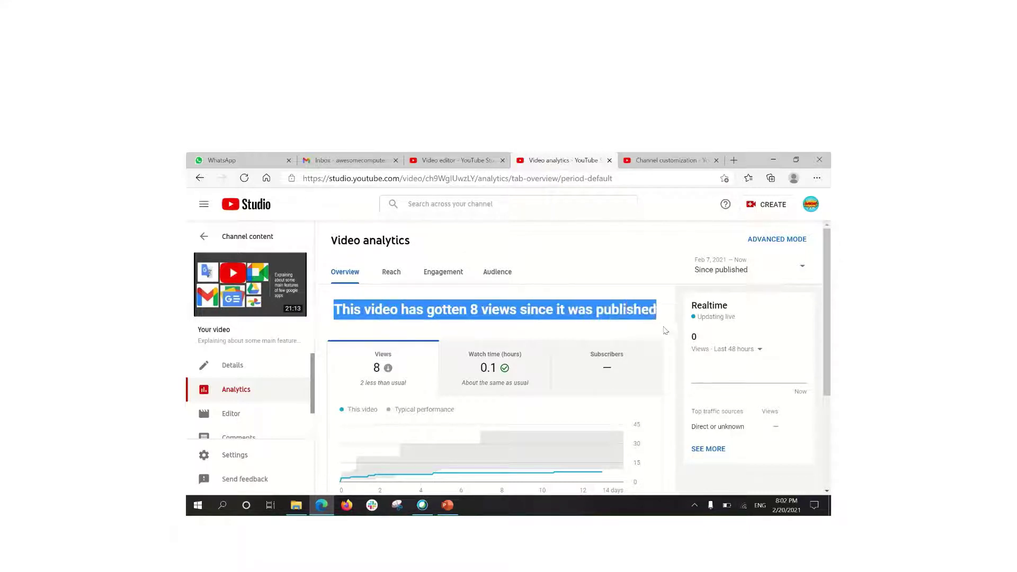
pyautogui.moveTo(698, 377)
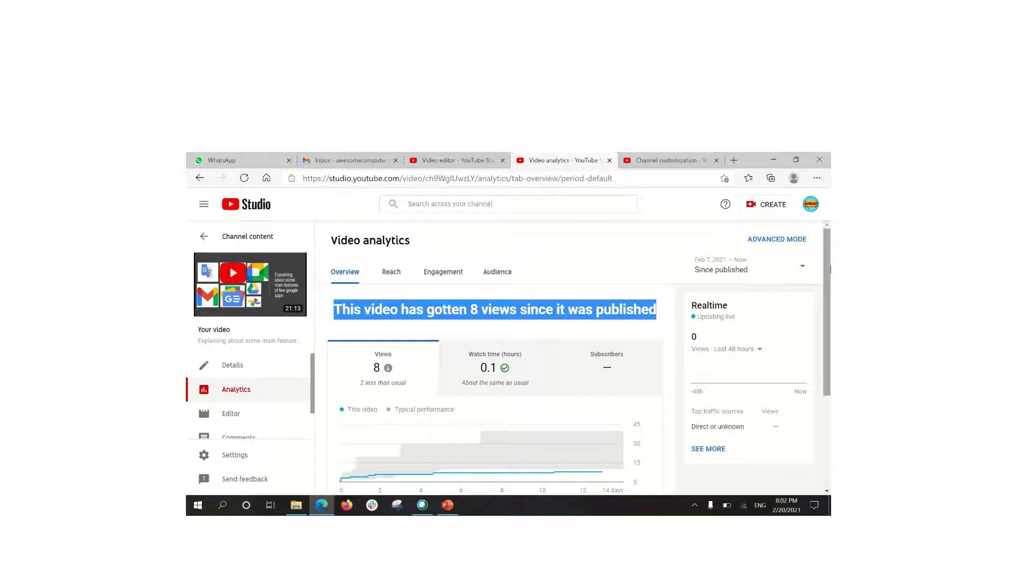
pyautogui.moveTo(829, 270); pyautogui.dragTo(821, 340)
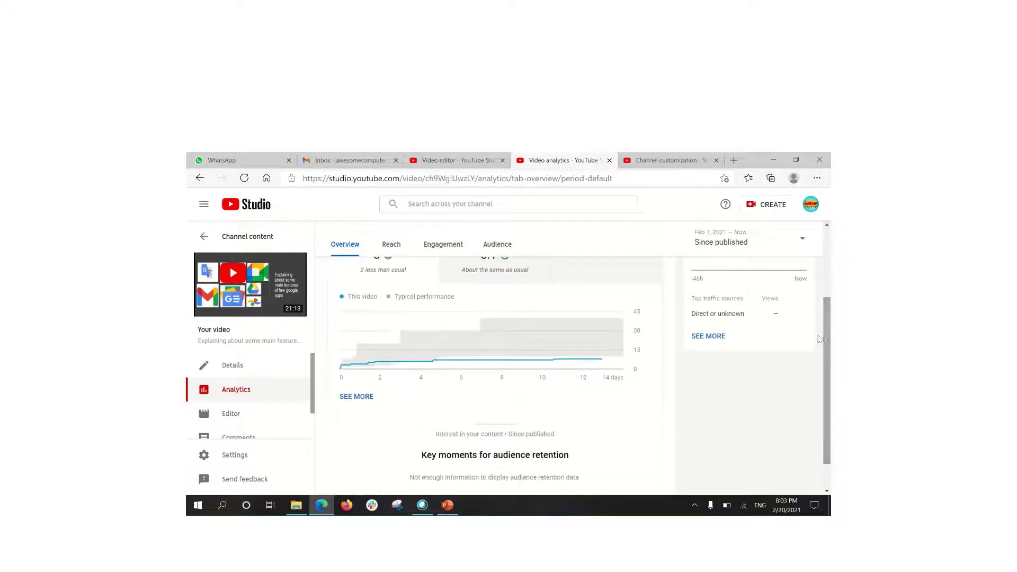
# - Open the expanded report for the views chart and return to the analytics overview
pyautogui.click(369, 398)
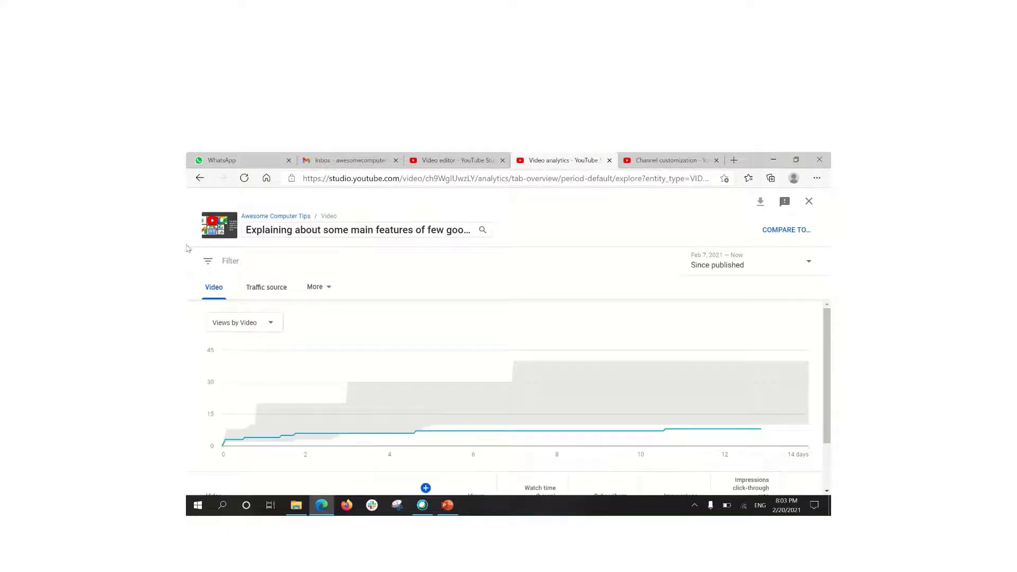
pyautogui.click(205, 183)
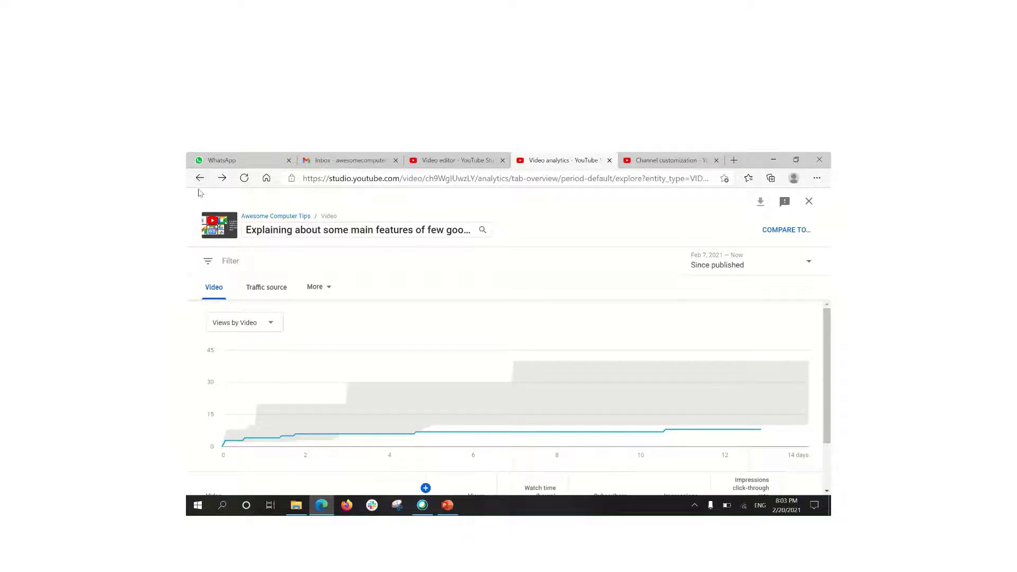
pyautogui.click(201, 179)
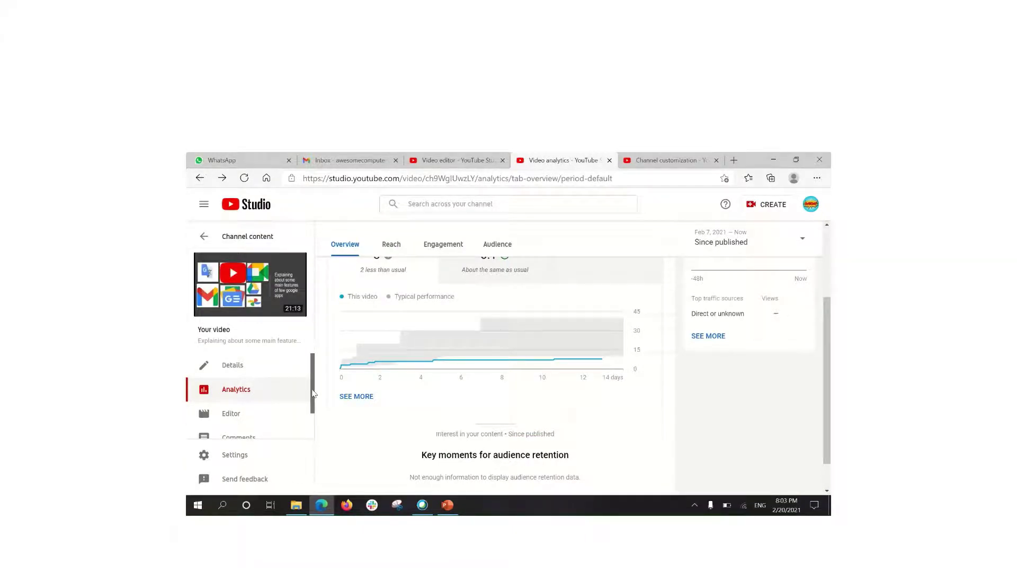
# - Open the video's comments page and examine the published comments
pyautogui.moveTo(313, 393); pyautogui.dragTo(308, 420)
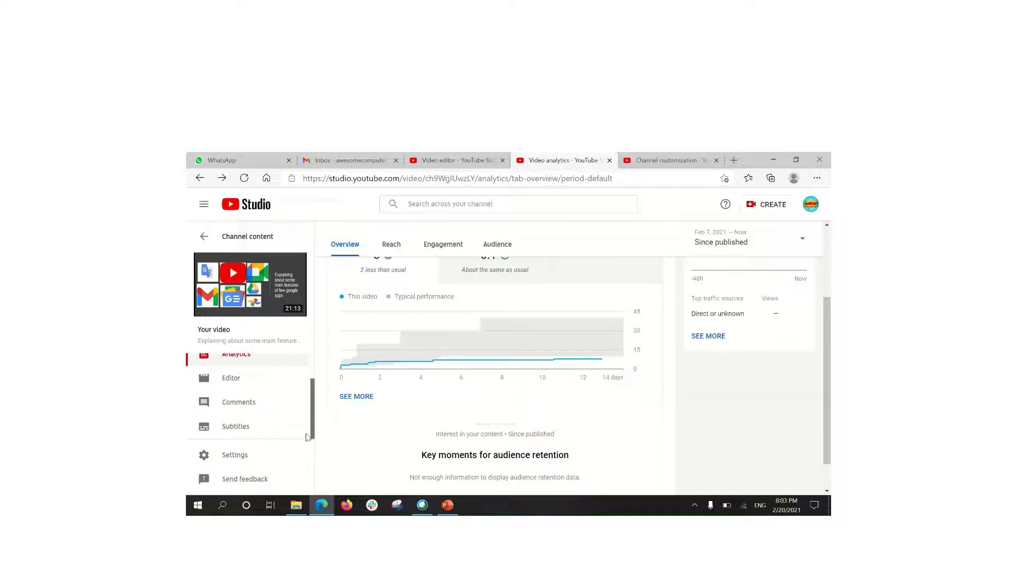
pyautogui.click(290, 413)
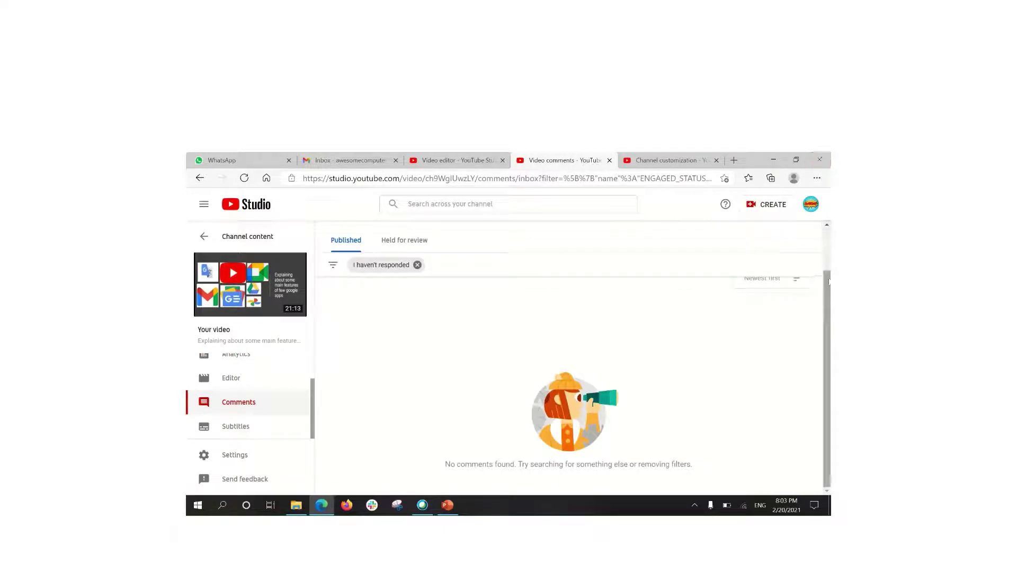
pyautogui.scroll(1, 829, 280)
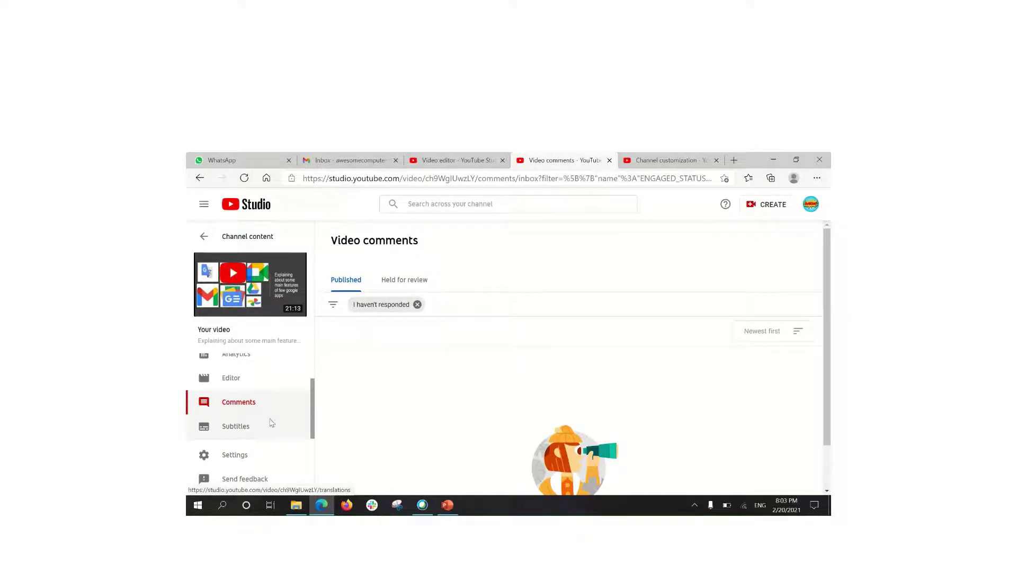
# - Set the video's subtitle language to English (India) as the channel default and confirm it
pyautogui.click(271, 422)
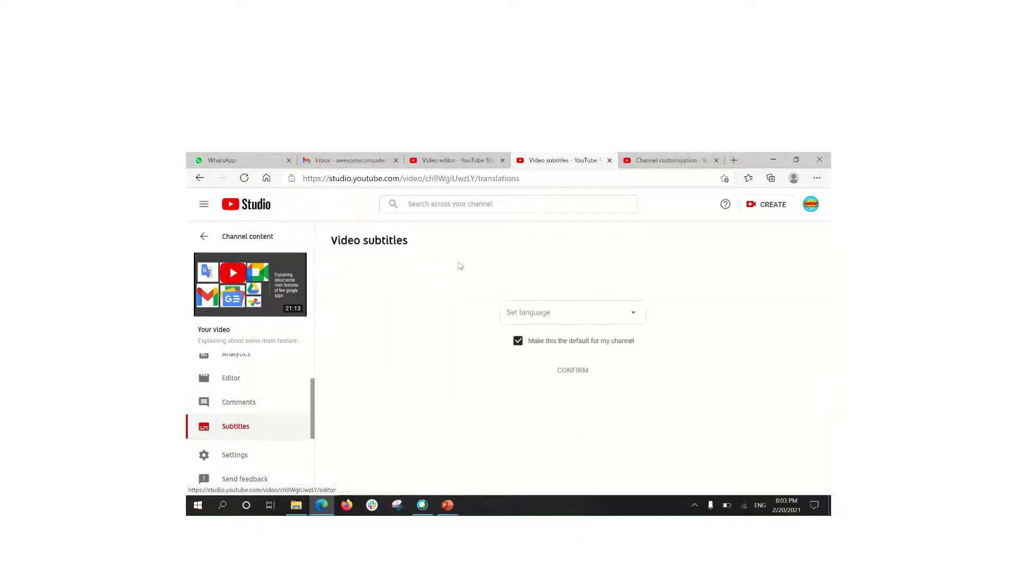
pyautogui.click(543, 321)
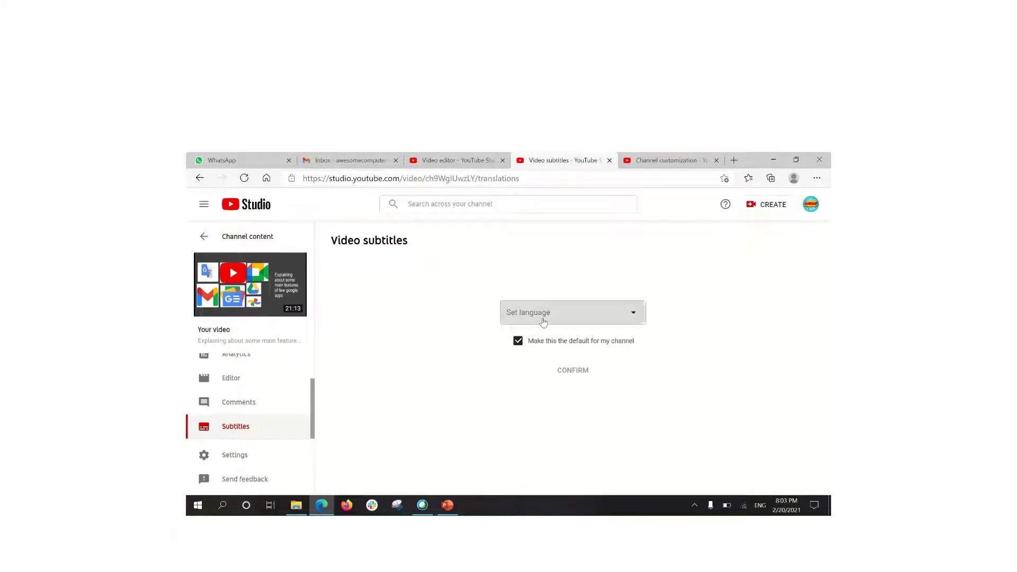
pyautogui.click(634, 314)
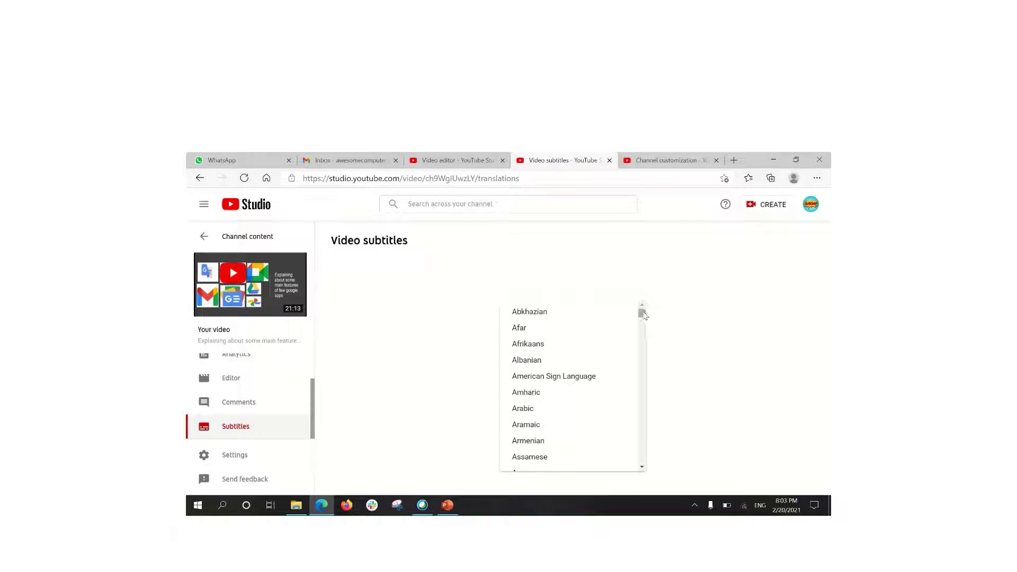
pyautogui.moveTo(643, 313); pyautogui.dragTo(648, 348)
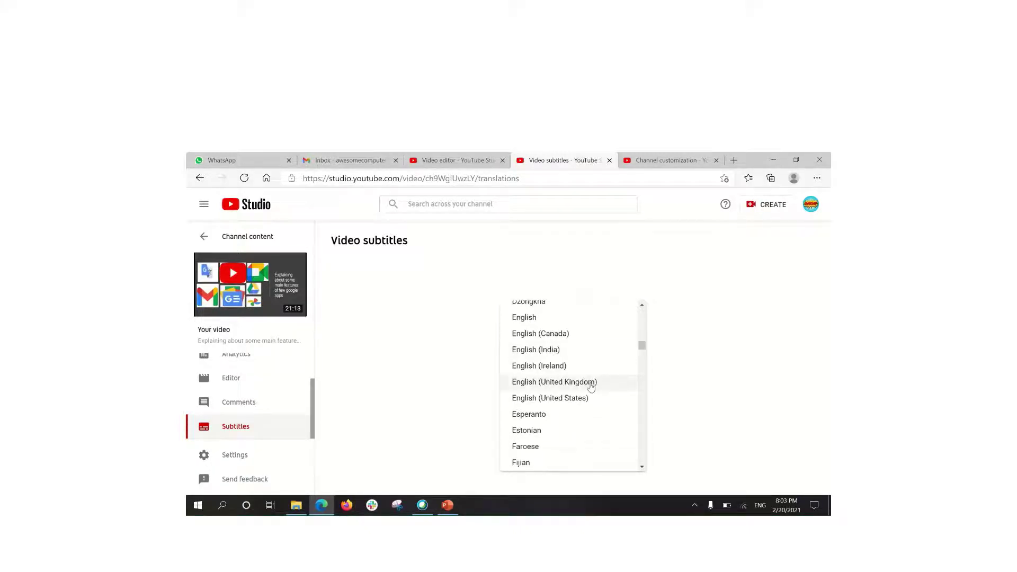
pyautogui.click(573, 351)
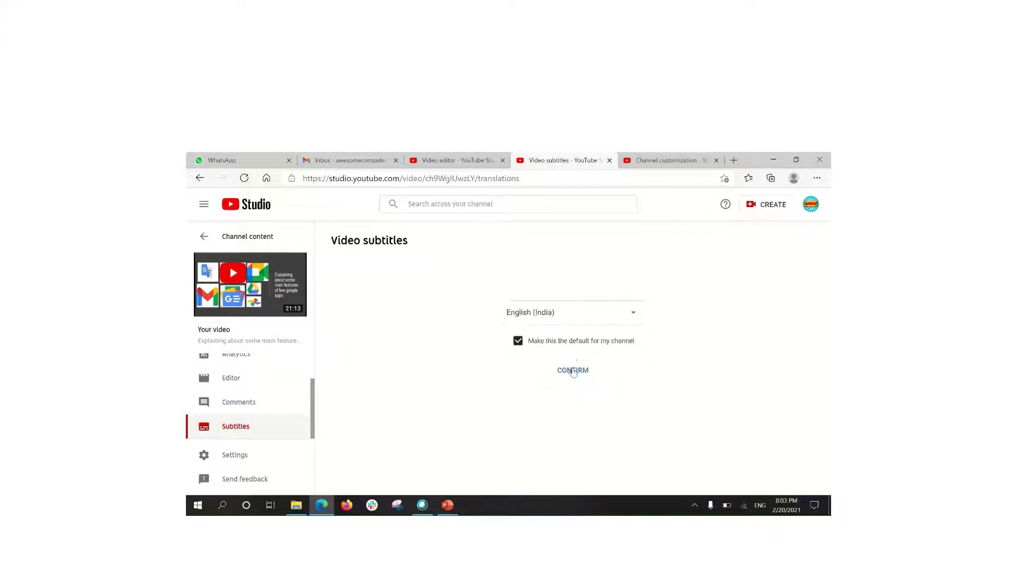
pyautogui.click(573, 371)
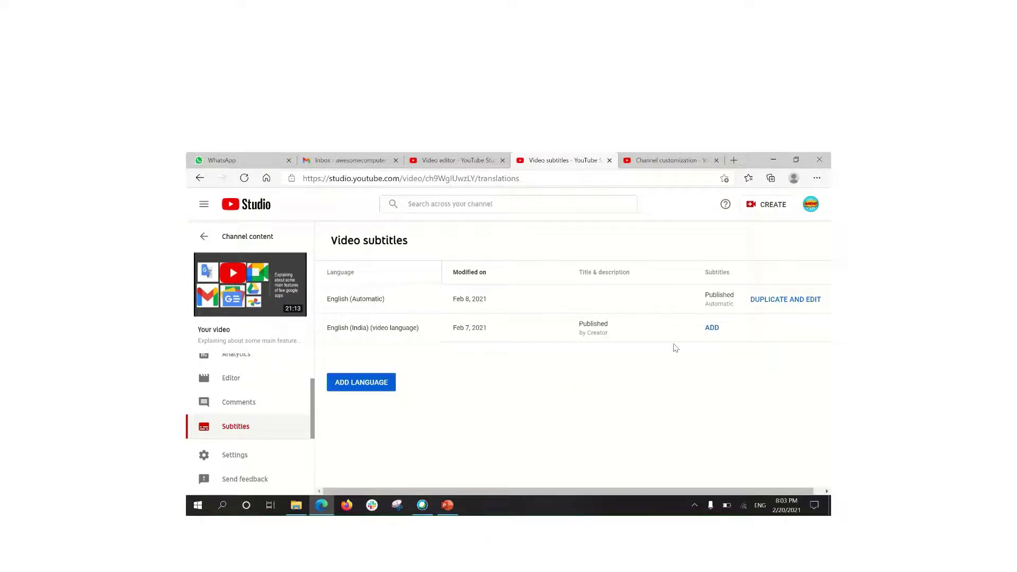
# - Open this video's editor, glance at the other video's open editor, and return to this video's timeline
pyautogui.click(263, 392)
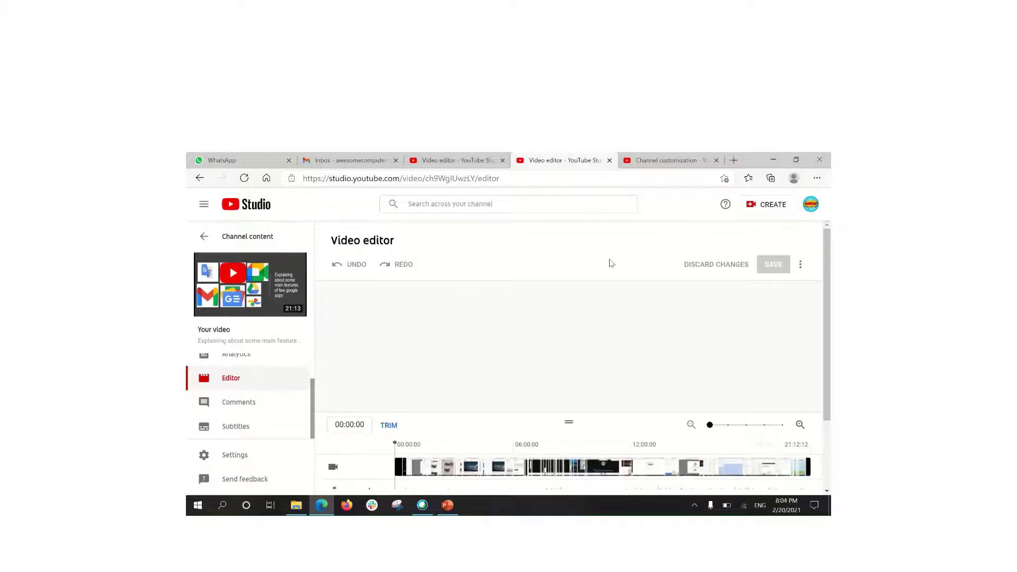
pyautogui.moveTo(421, 171)
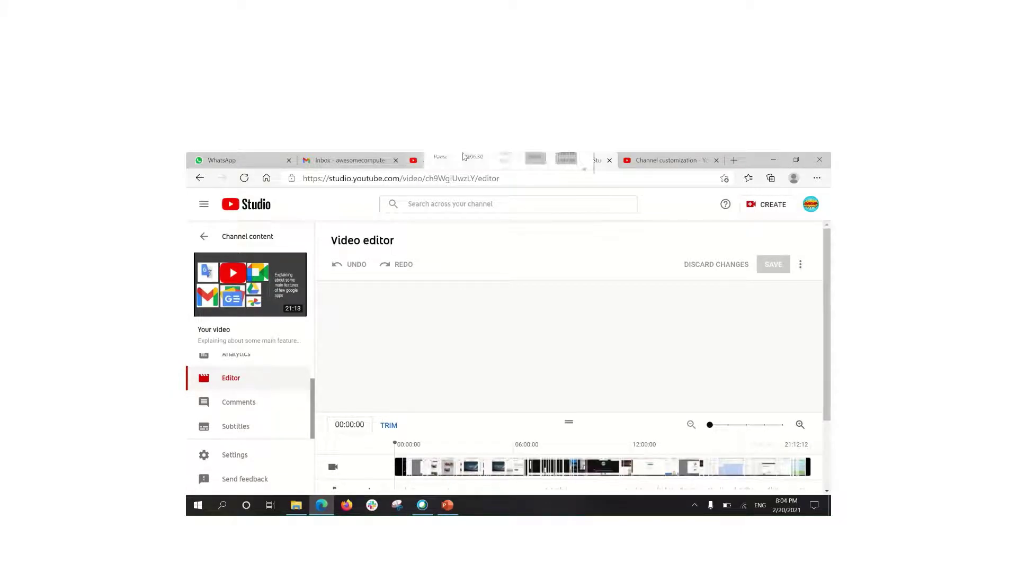
pyautogui.click(432, 159)
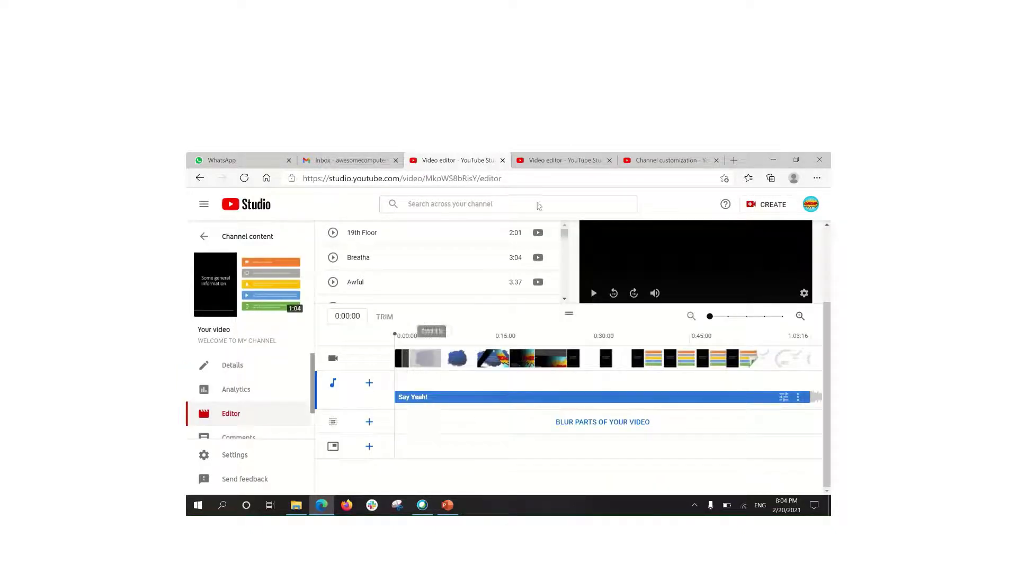
pyautogui.click(563, 161)
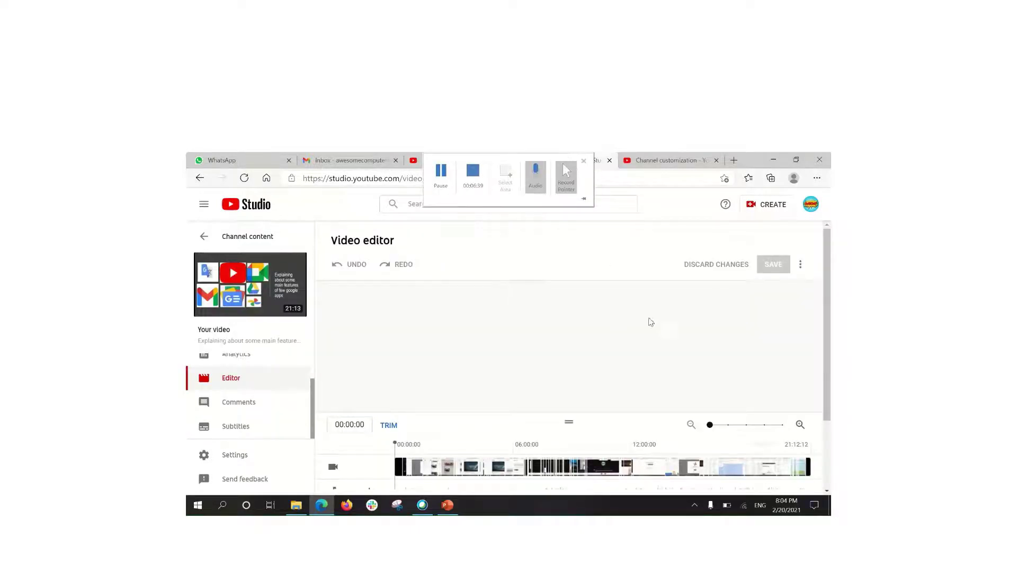
pyautogui.moveTo(829, 317); pyautogui.dragTo(829, 403)
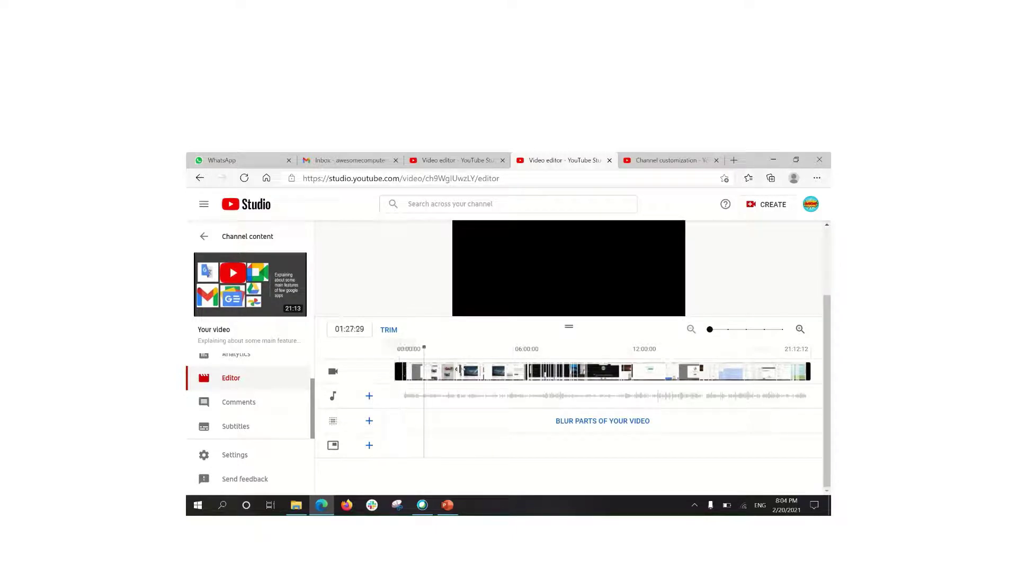
# - Move the playhead through the middle and end of the timeline and back near the start at 00:16:28
pyautogui.click(480, 371)
pyautogui.click(570, 370)
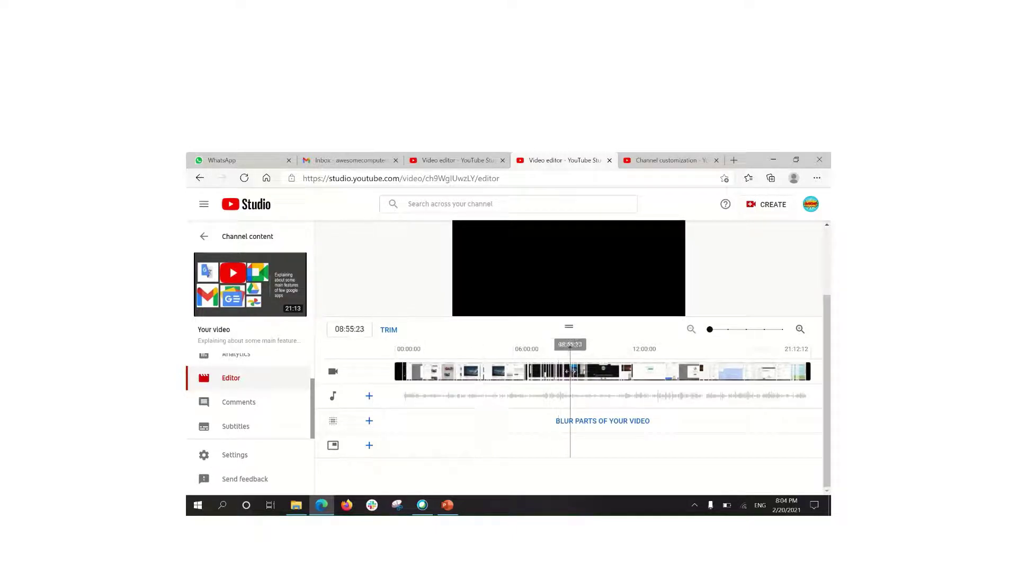
pyautogui.click(806, 364)
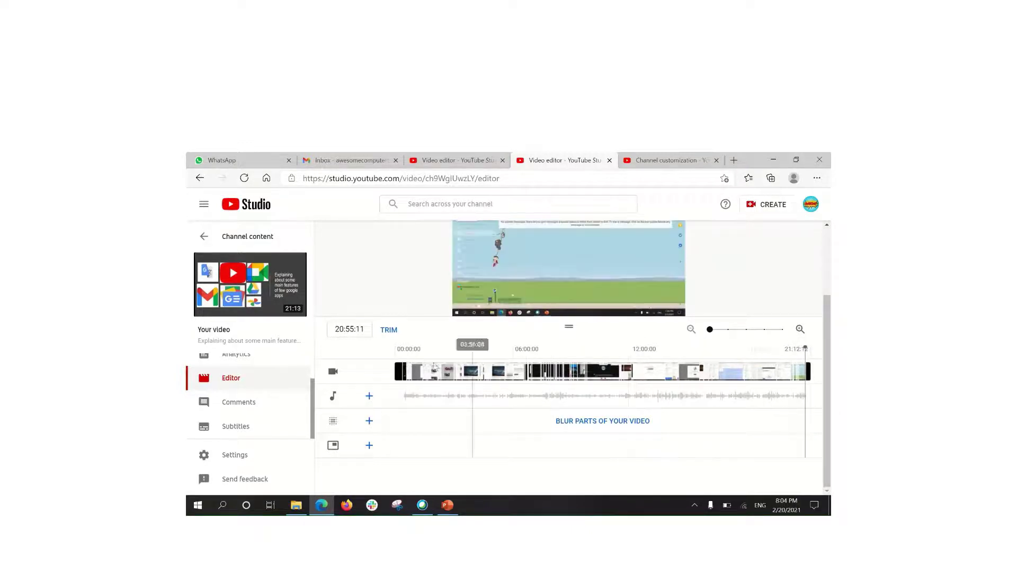
pyautogui.click(400, 370)
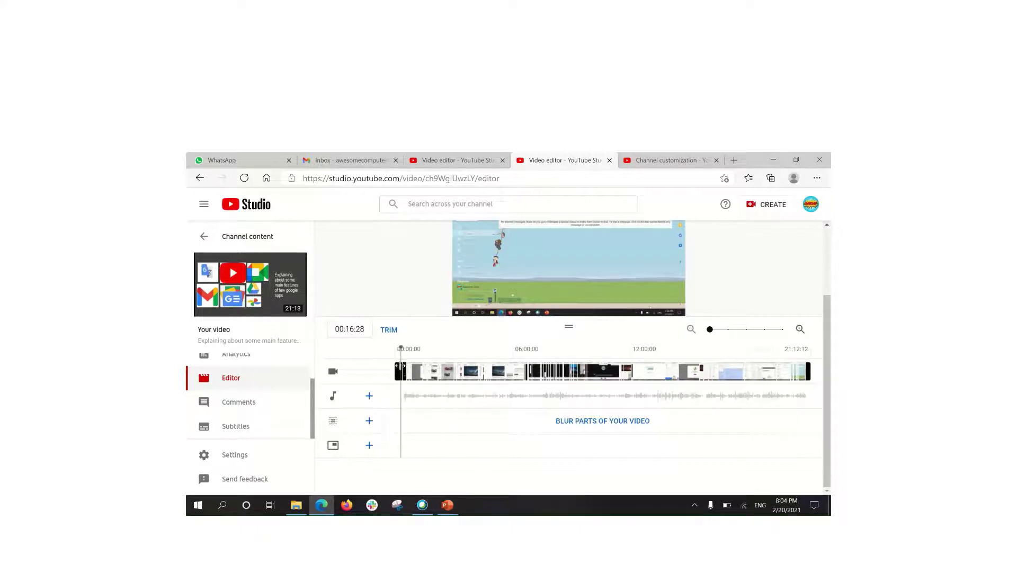
# - Enter trim mode, move the playhead across the timeline to 17:43:27, glance at the other video's editor, and cancel the trim
pyautogui.click(386, 329)
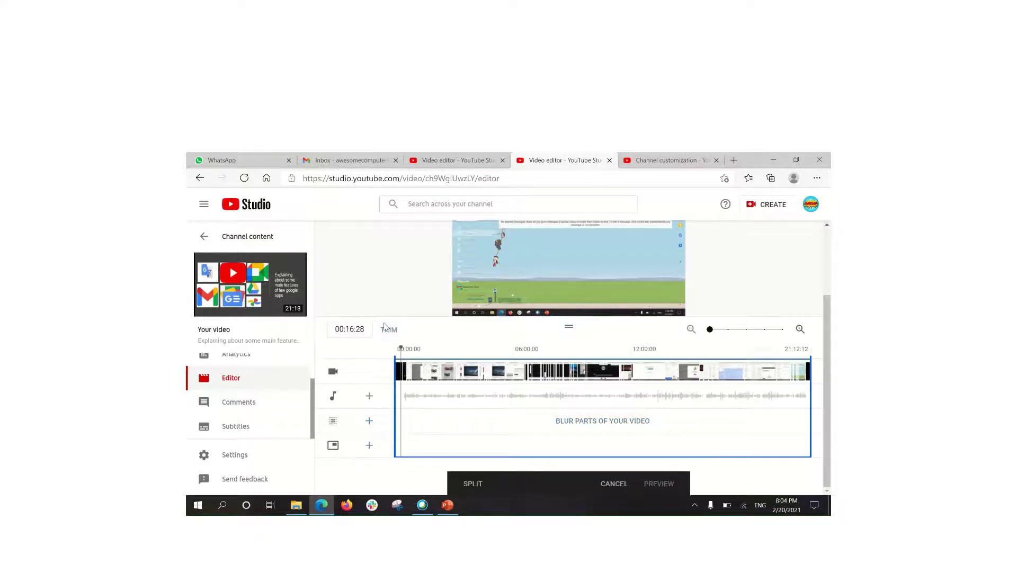
pyautogui.click(444, 348)
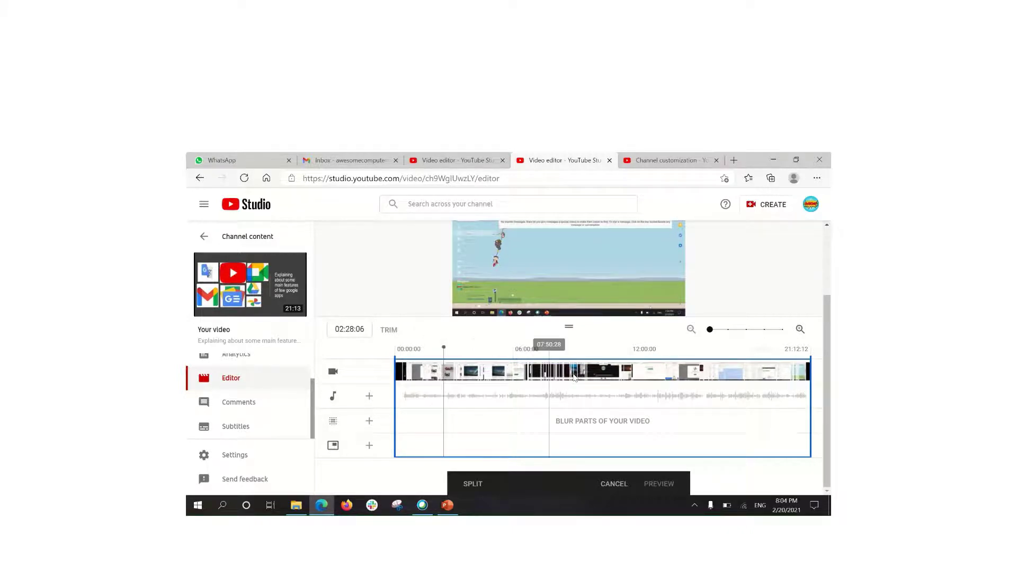
pyautogui.click(523, 374)
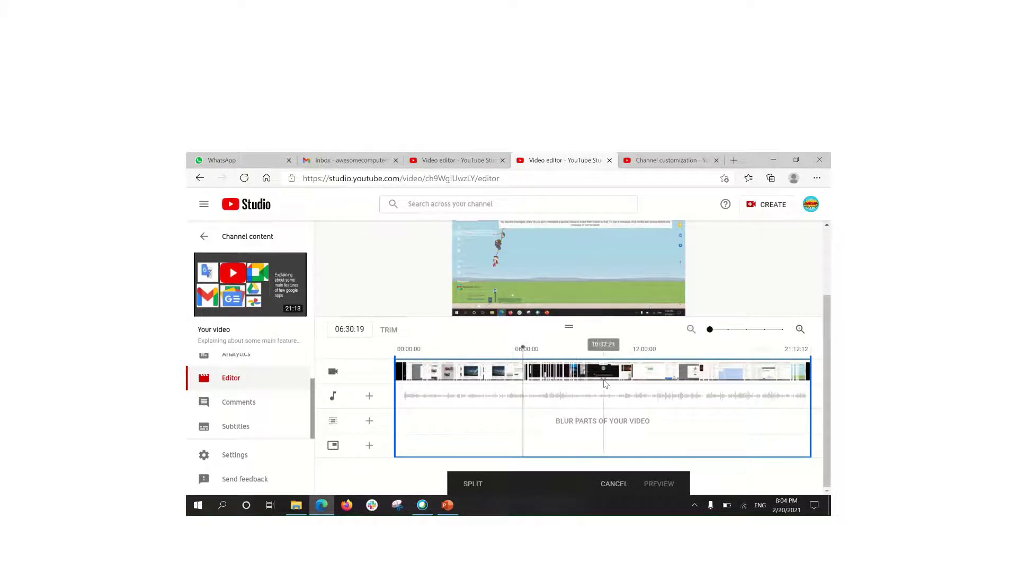
pyautogui.click(603, 374)
pyautogui.click(744, 373)
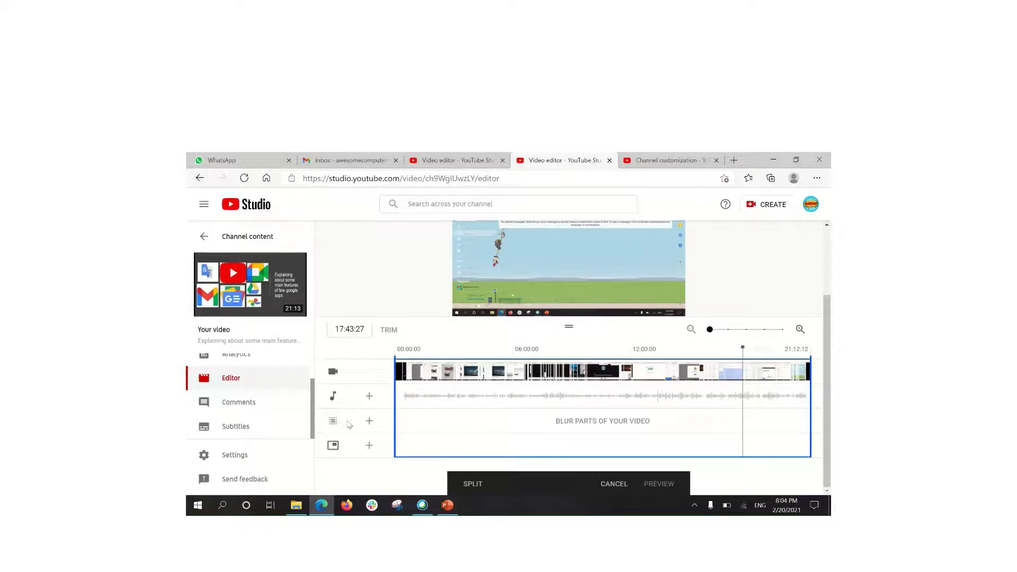
pyautogui.click(430, 161)
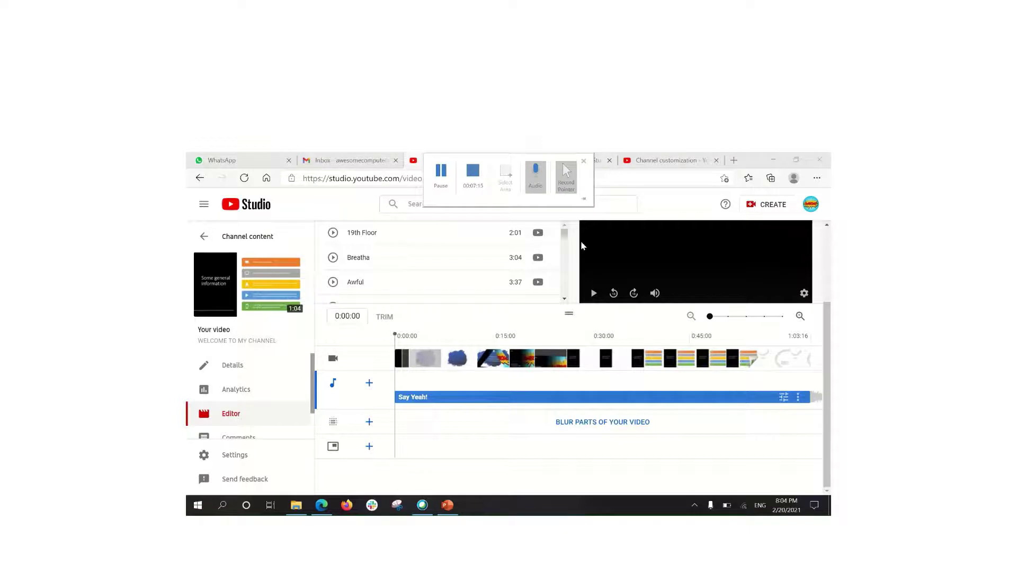
pyautogui.click(599, 160)
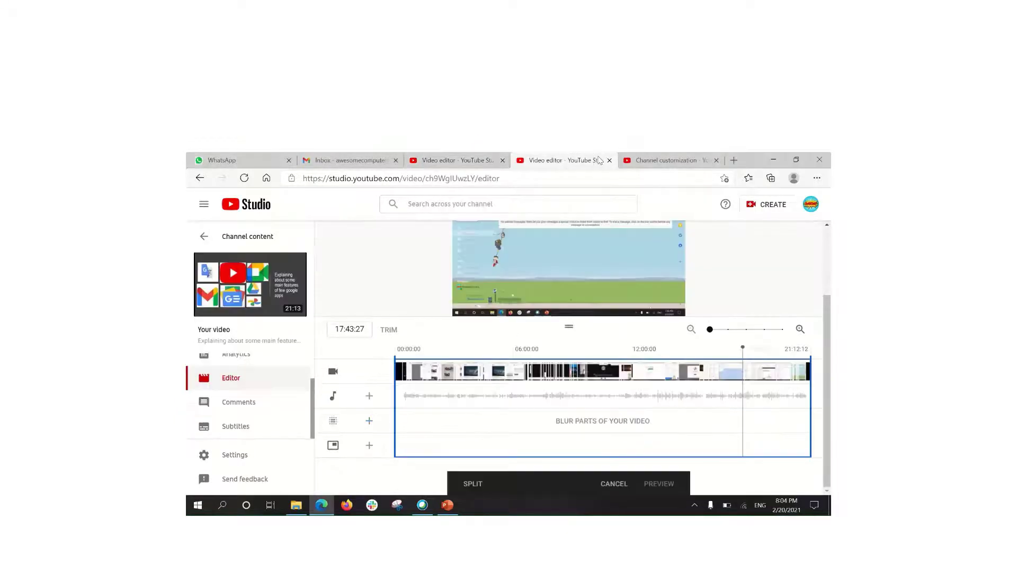
pyautogui.click(613, 483)
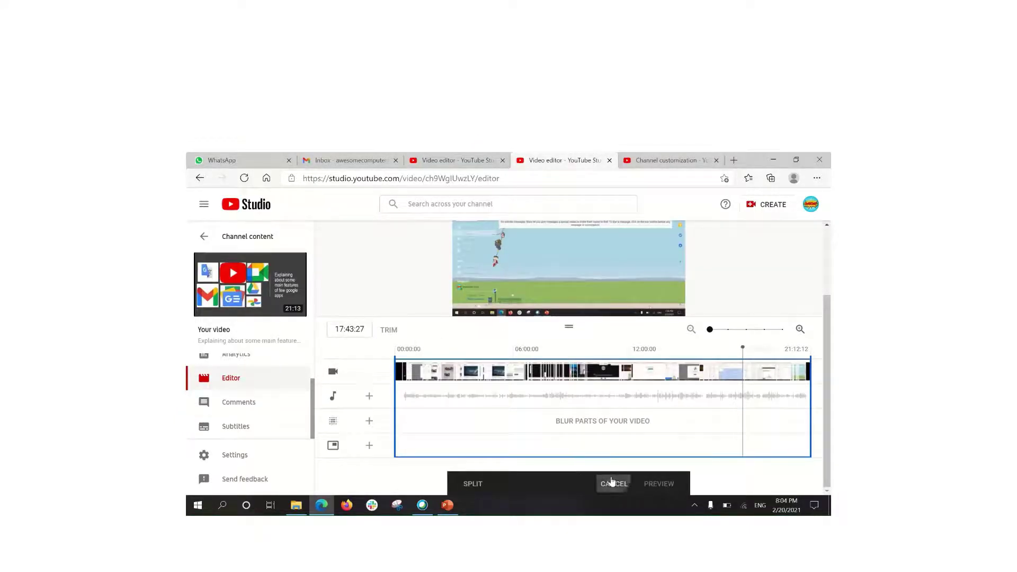
# - Open the audio library for this video, check the other video's editor for its added music track, and return
pyautogui.click(369, 396)
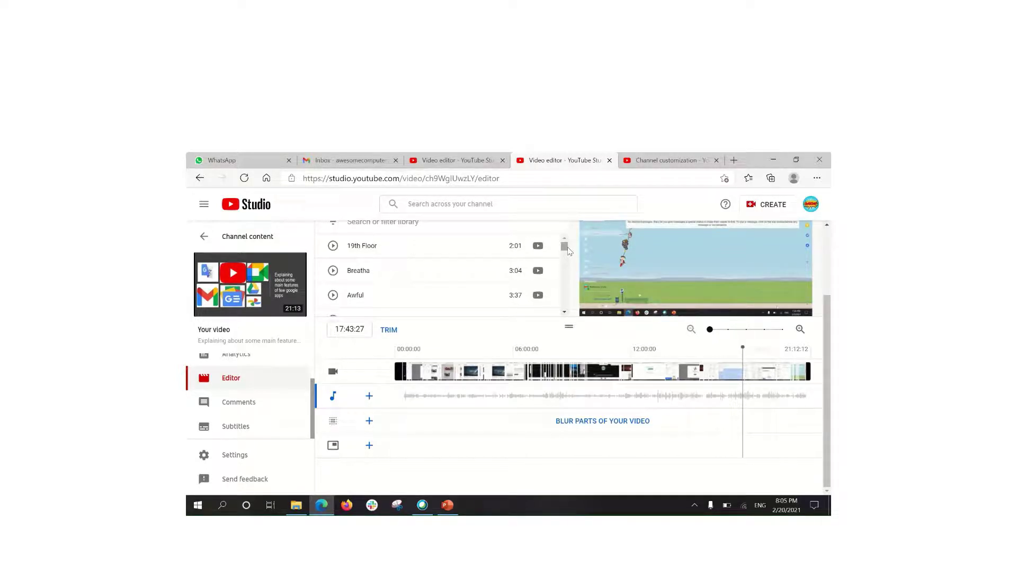
pyautogui.moveTo(568, 252); pyautogui.dragTo(539, 186)
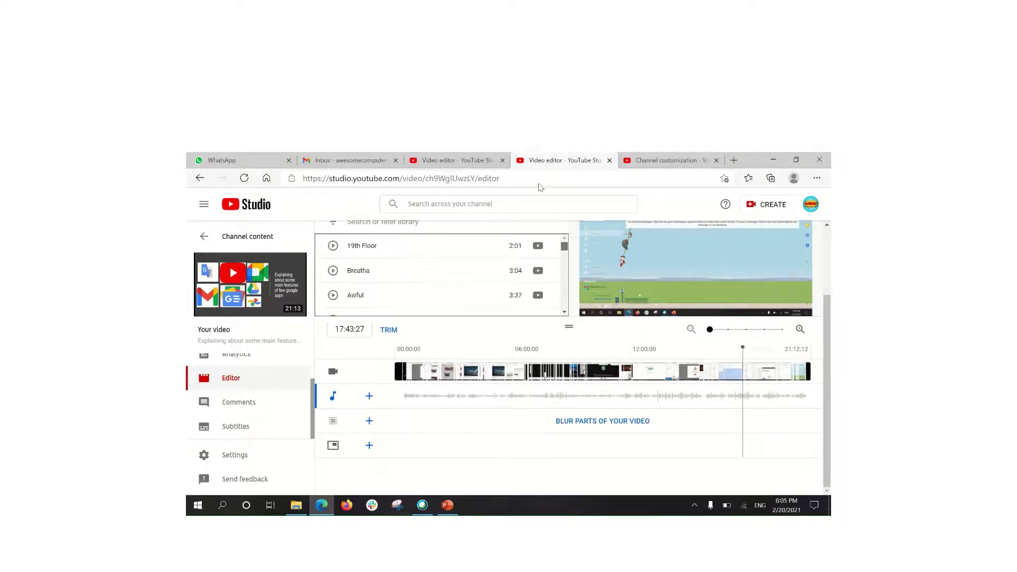
pyautogui.click(417, 162)
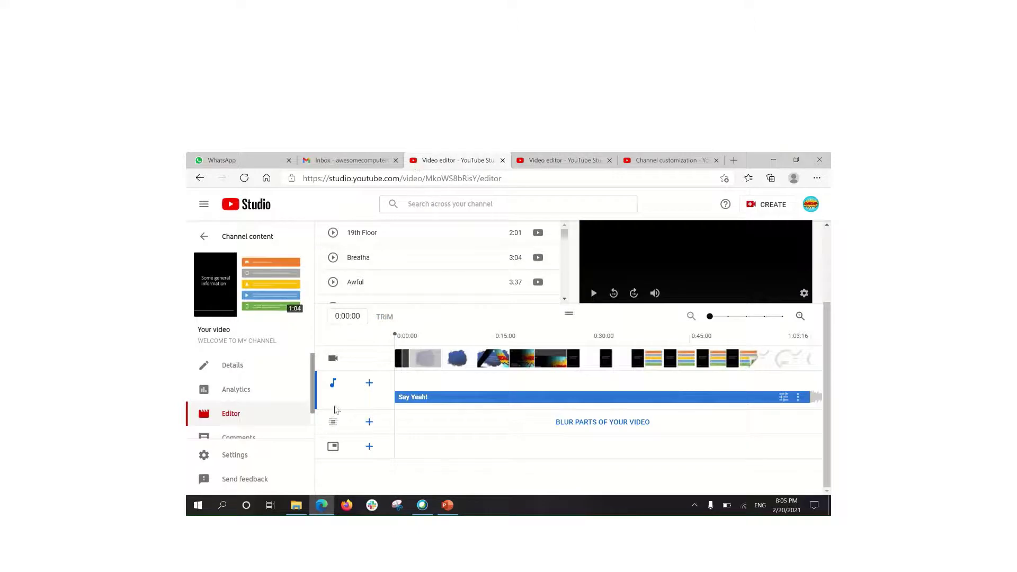
pyautogui.moveTo(547, 157)
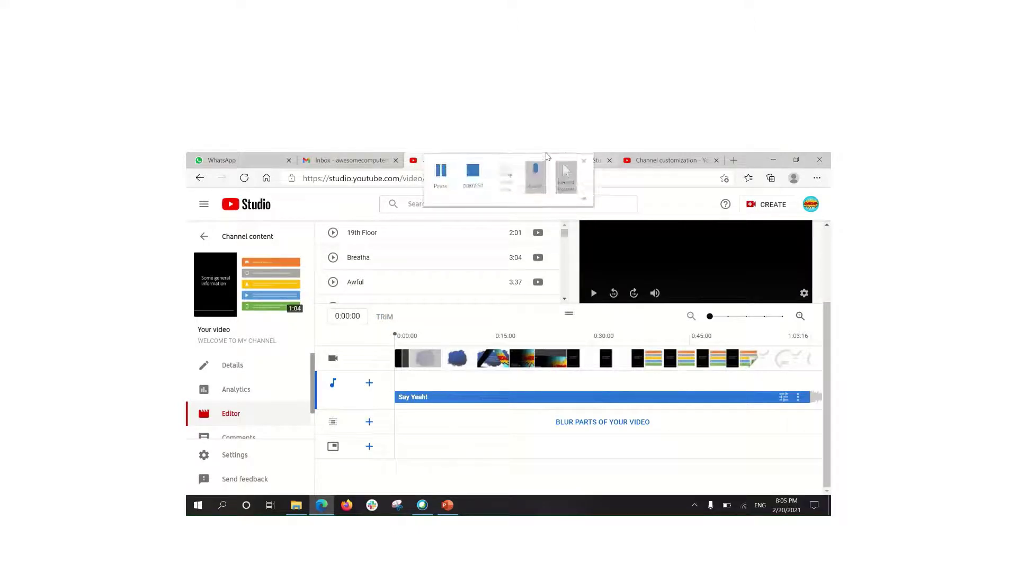
pyautogui.click(601, 158)
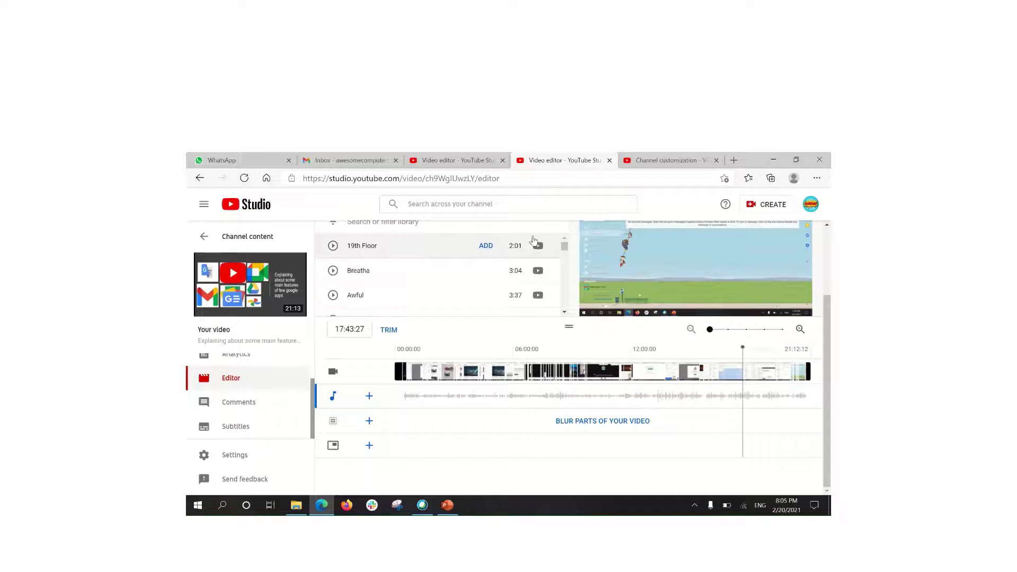
# - Find the track Two Moons in the audio library, play its preview, and stop it
pyautogui.moveTo(567, 252); pyautogui.dragTo(566, 263)
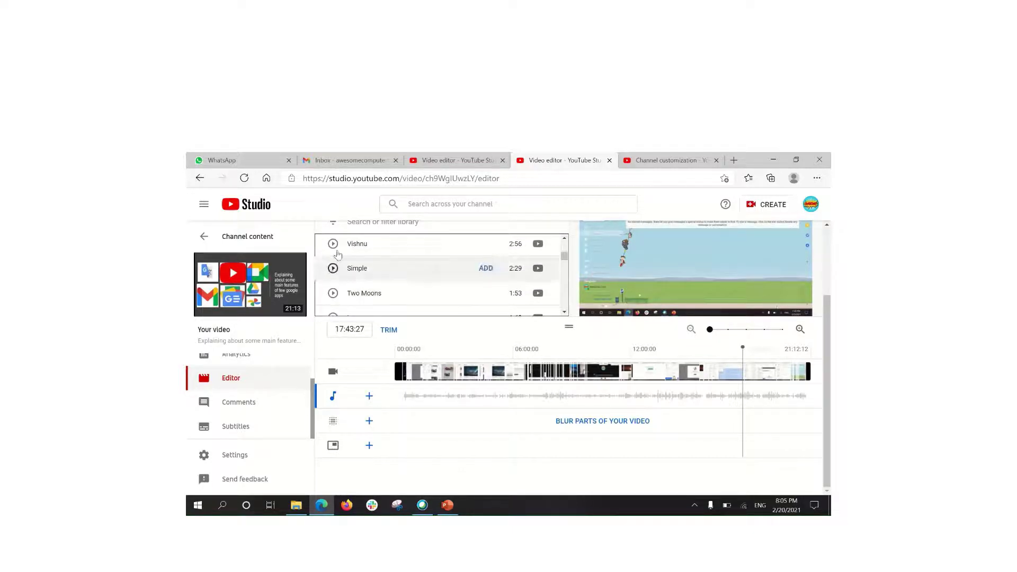
pyautogui.click(332, 299)
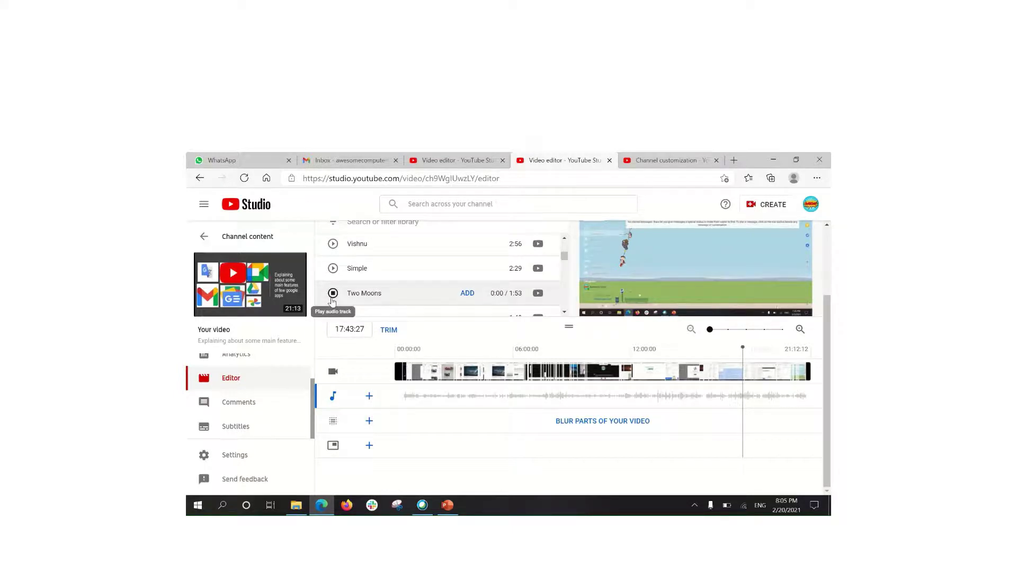
pyautogui.click(333, 294)
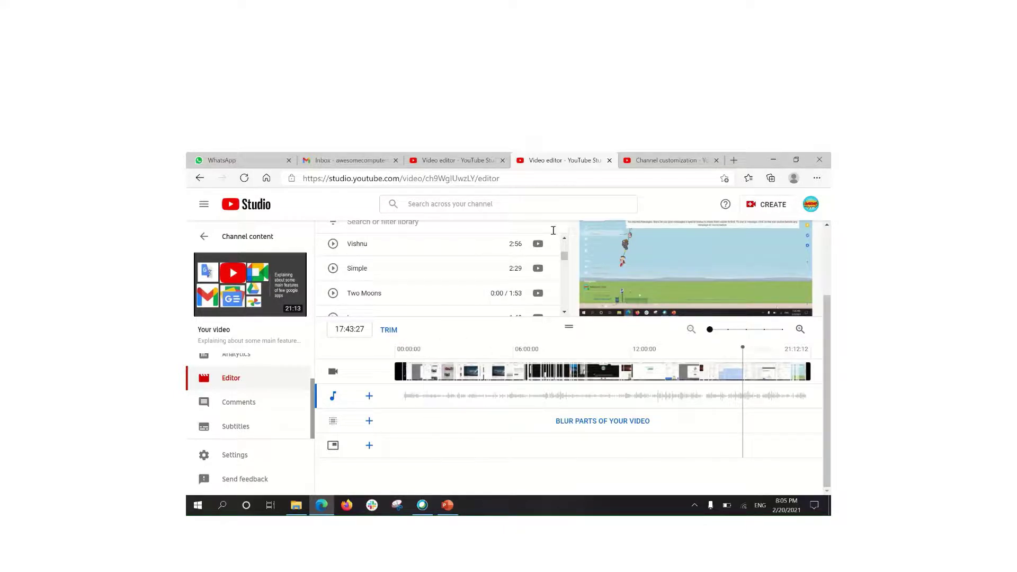
pyautogui.moveTo(468, 298)
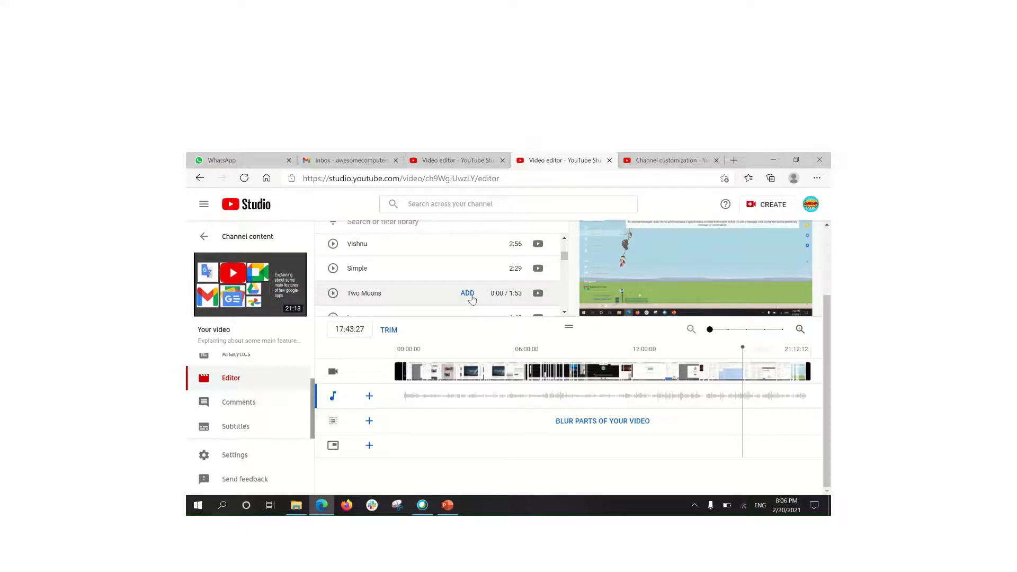
# - Open the playlist chooser for a new end screen element and close it without choosing a playlist
pyautogui.click(370, 446)
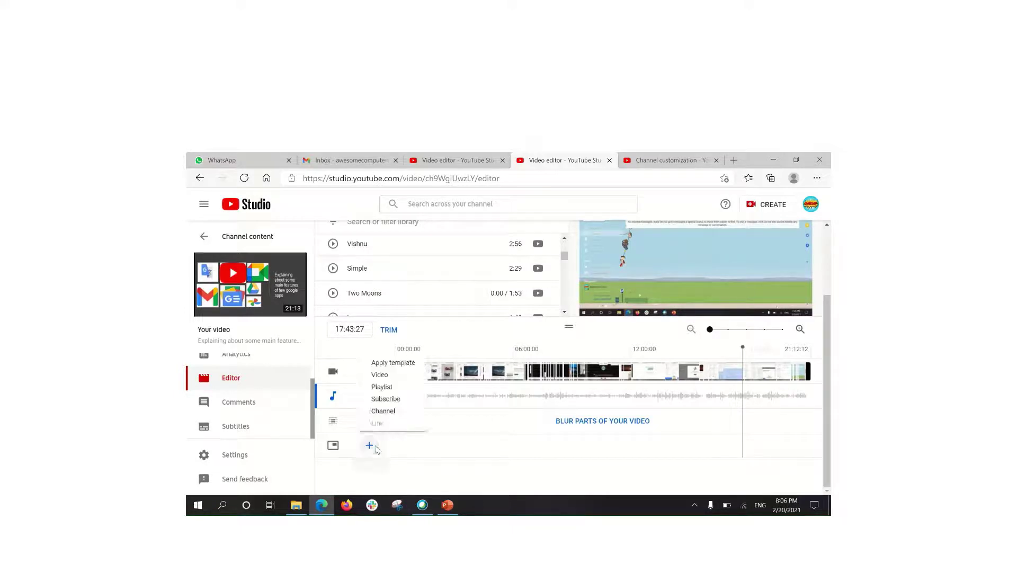
pyautogui.click(414, 391)
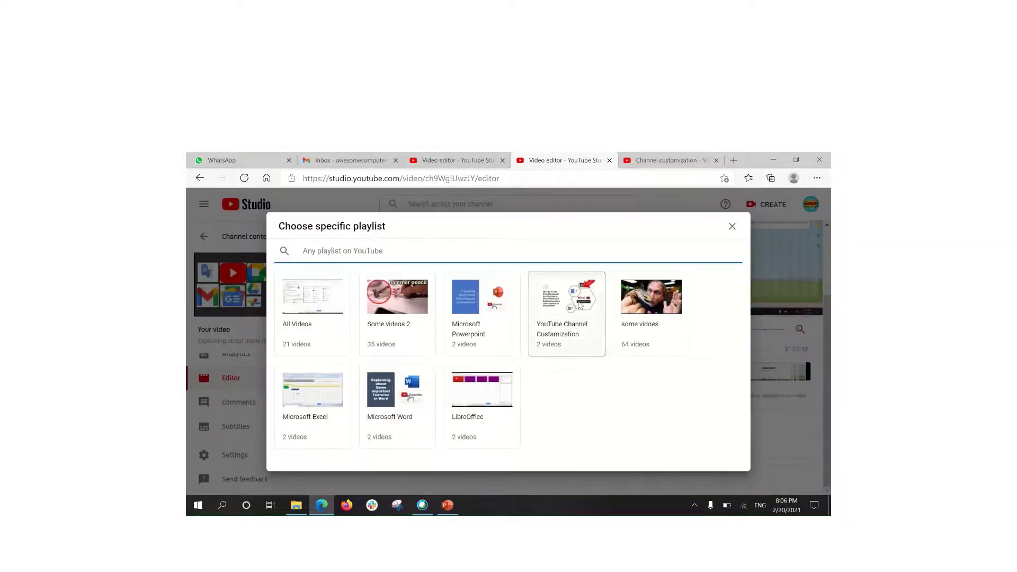
pyautogui.click(732, 227)
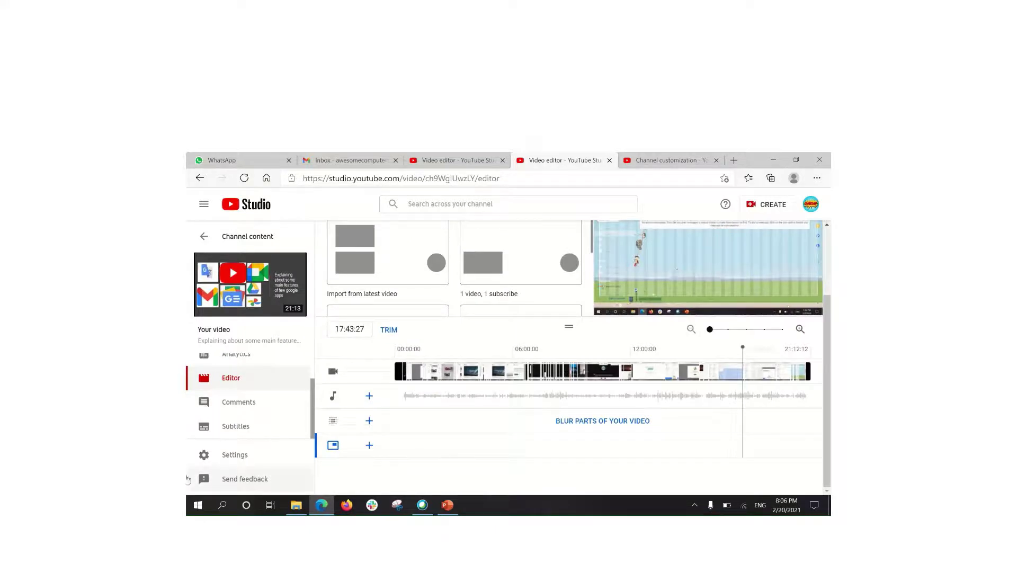
# - Open the face blur selection for the video and close it without applying a blur
pyautogui.click(367, 423)
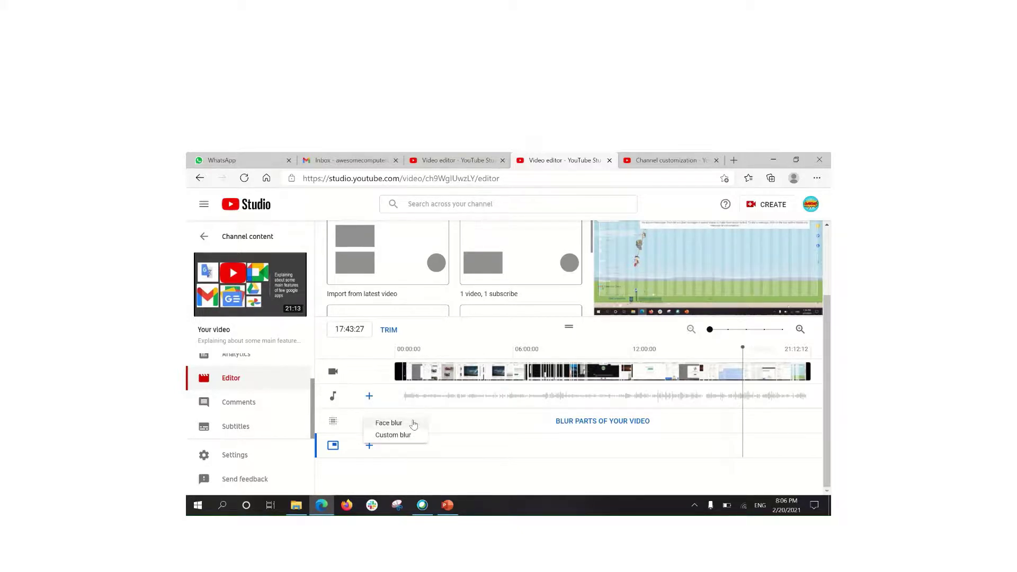
pyautogui.click(414, 424)
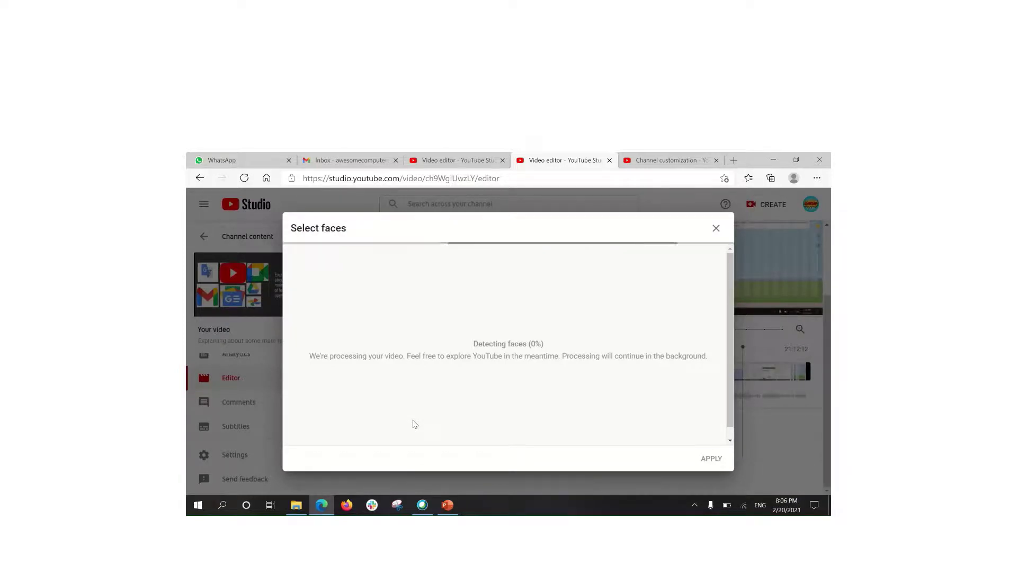
pyautogui.click(718, 229)
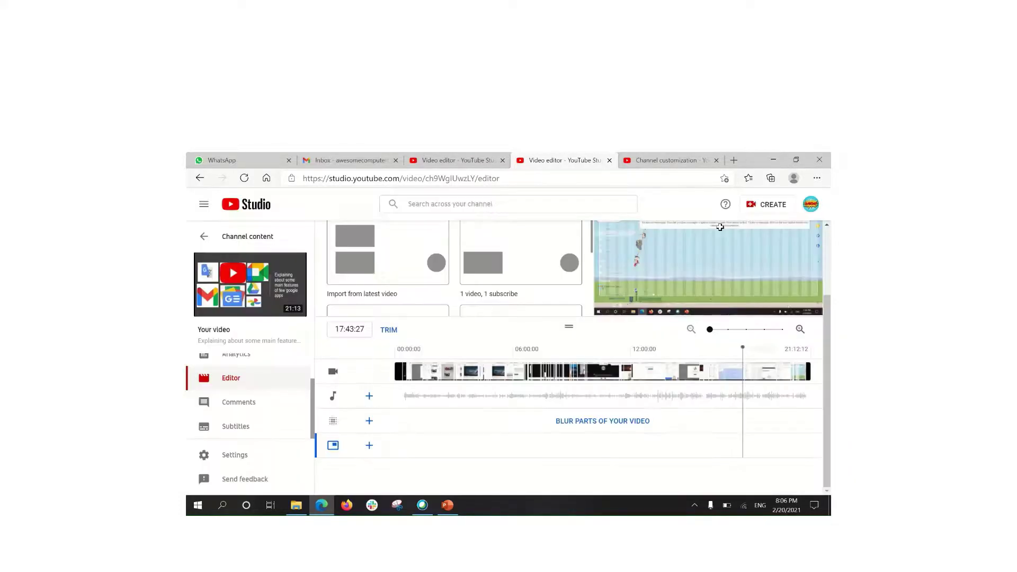
# - Move the playhead to 01:04:24, open face blur again at that point, and close the face selection without applying
pyautogui.click(478, 392)
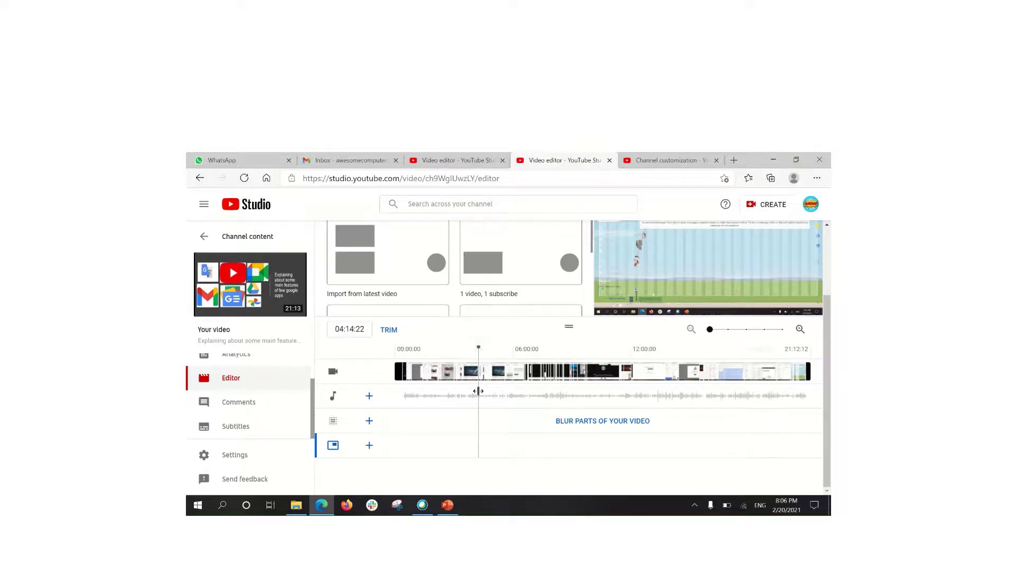
pyautogui.click(418, 382)
pyautogui.click(370, 421)
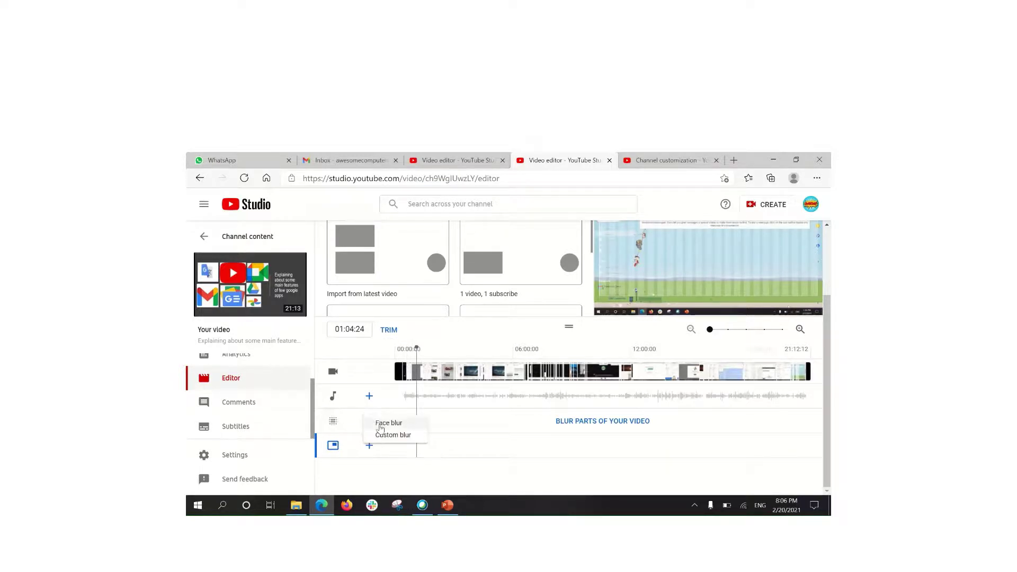
pyautogui.click(380, 423)
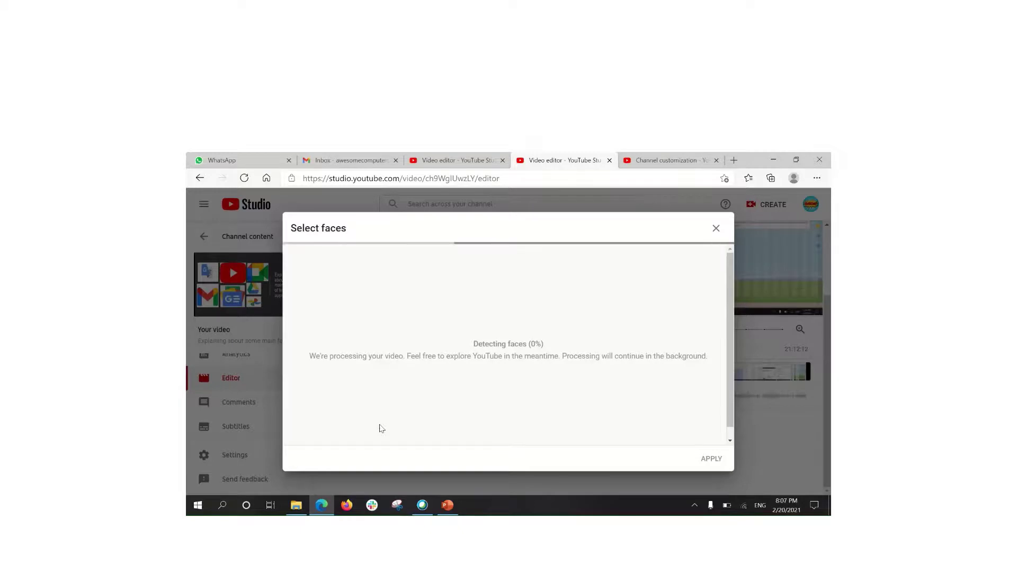
pyautogui.click(716, 228)
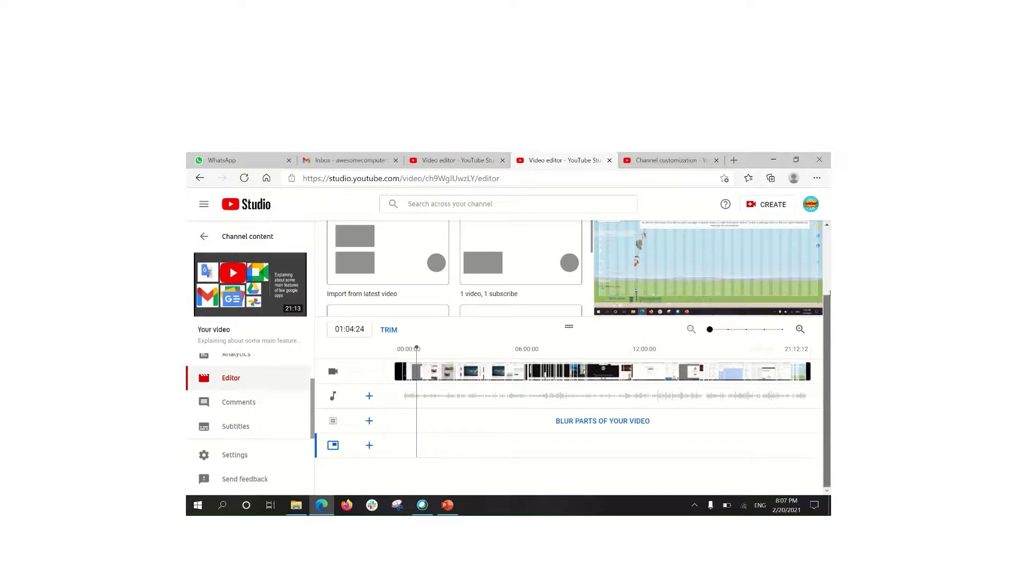
# - Move the playhead to the video's end at 21:12:11 and apply the end screen template with 1 video, 1 playlist, 1 subscribe
pyautogui.scroll(1, 572, 355)
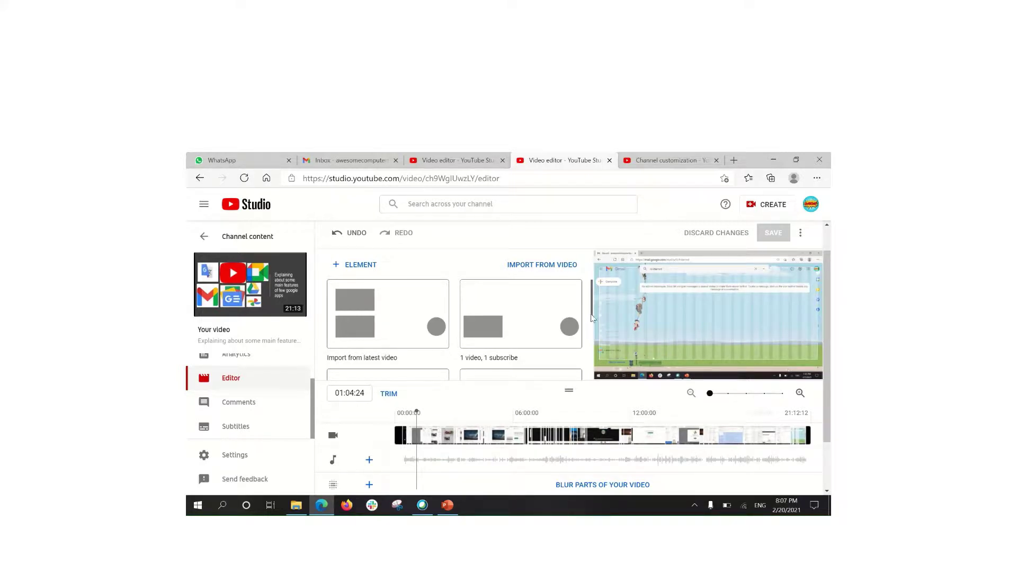
pyautogui.scroll(-2, 592, 318)
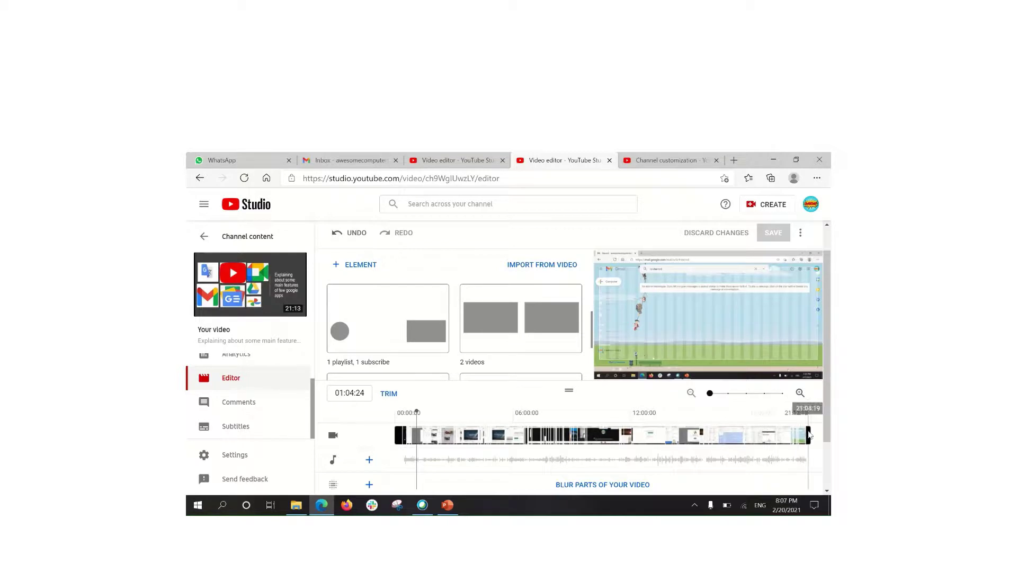
pyautogui.click(809, 435)
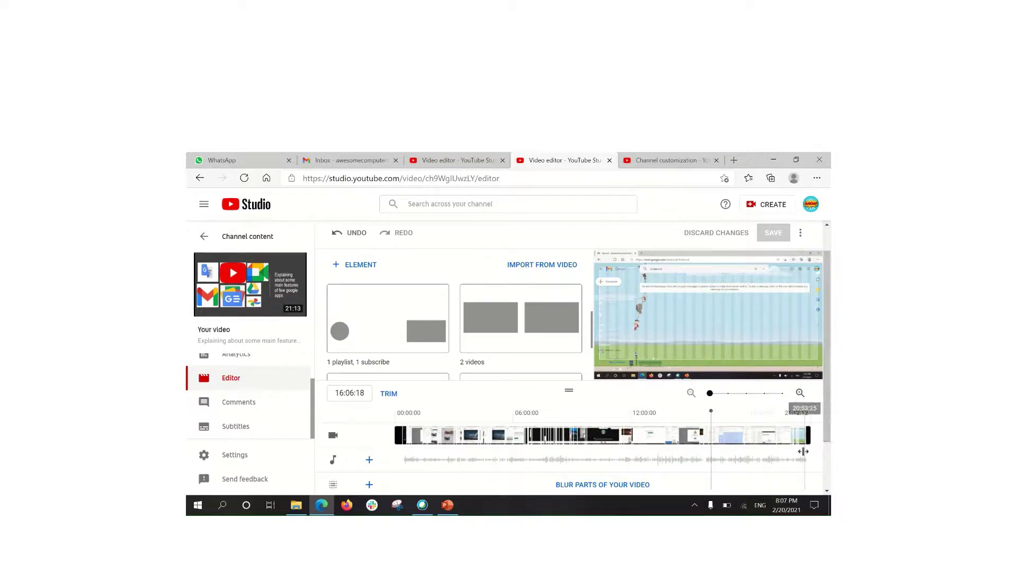
pyautogui.click(811, 446)
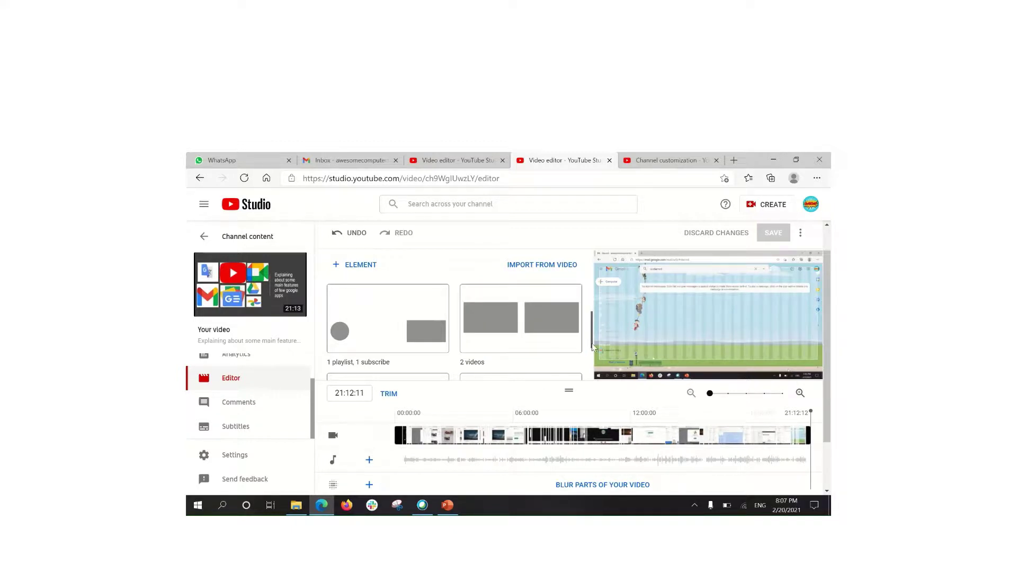
pyautogui.moveTo(592, 348); pyautogui.dragTo(596, 383)
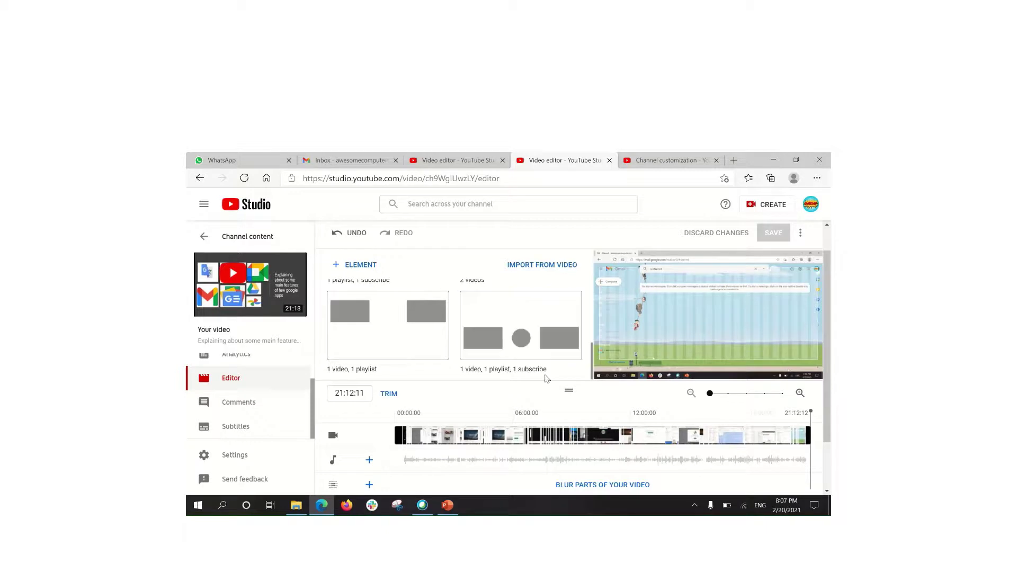
pyautogui.click(547, 345)
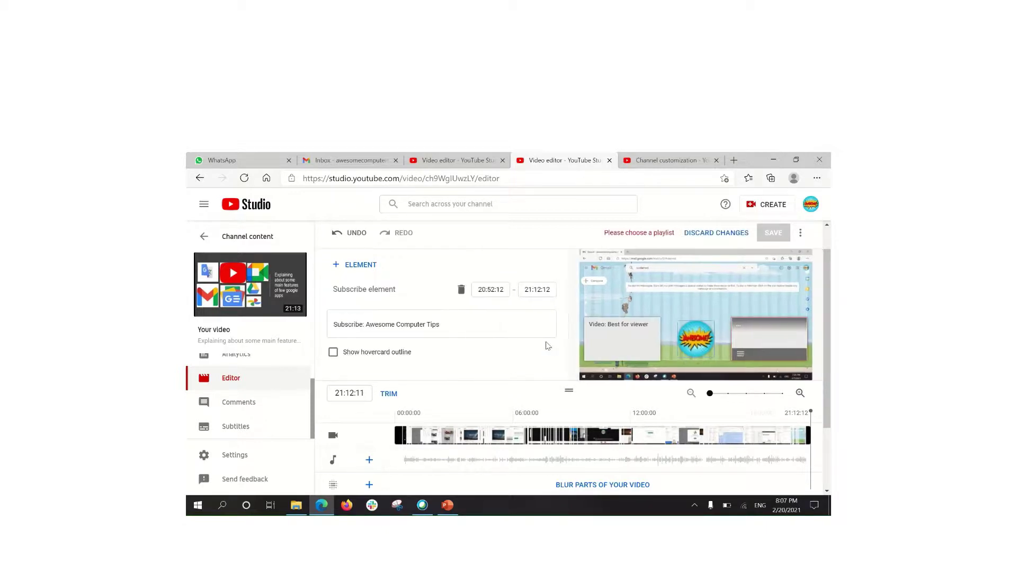
# - Reposition the playlist and subscribe elements on the end screen, keeping them beside each other in the lower part of the preview
pyautogui.click(739, 324)
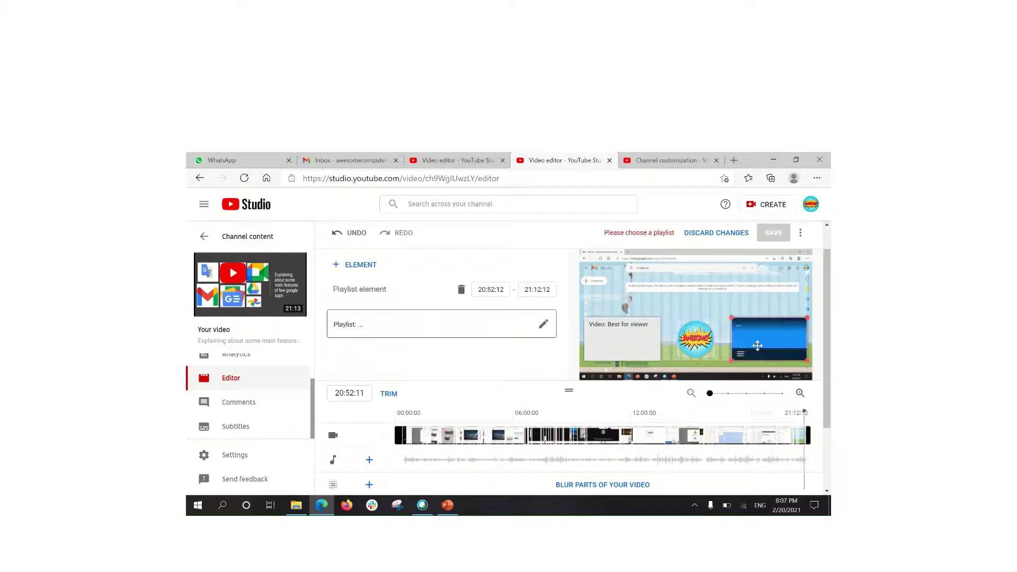
pyautogui.moveTo(758, 346); pyautogui.dragTo(765, 321)
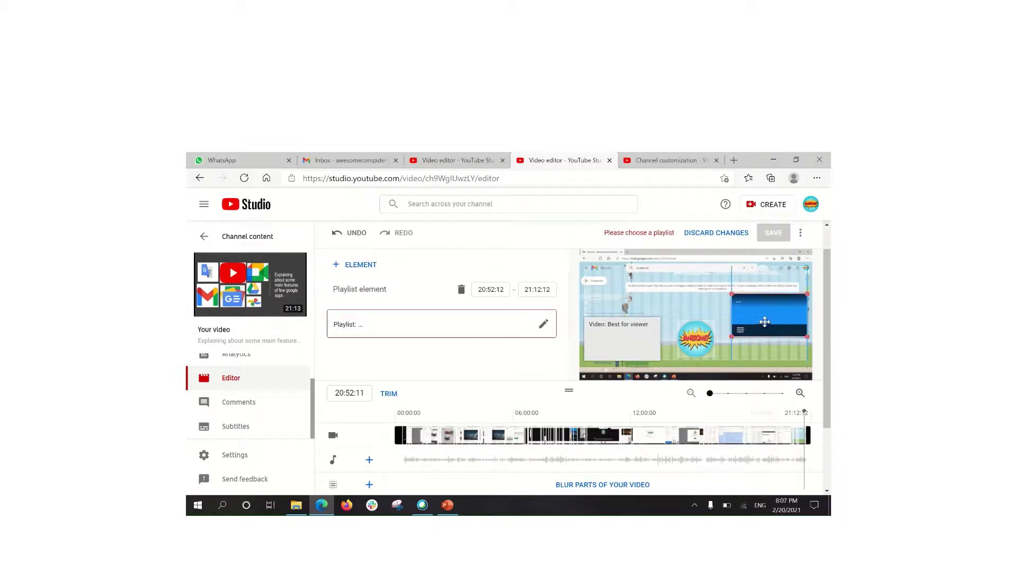
pyautogui.click(700, 331)
pyautogui.moveTo(699, 331); pyautogui.dragTo(701, 343)
pyautogui.moveTo(778, 319); pyautogui.dragTo(779, 338)
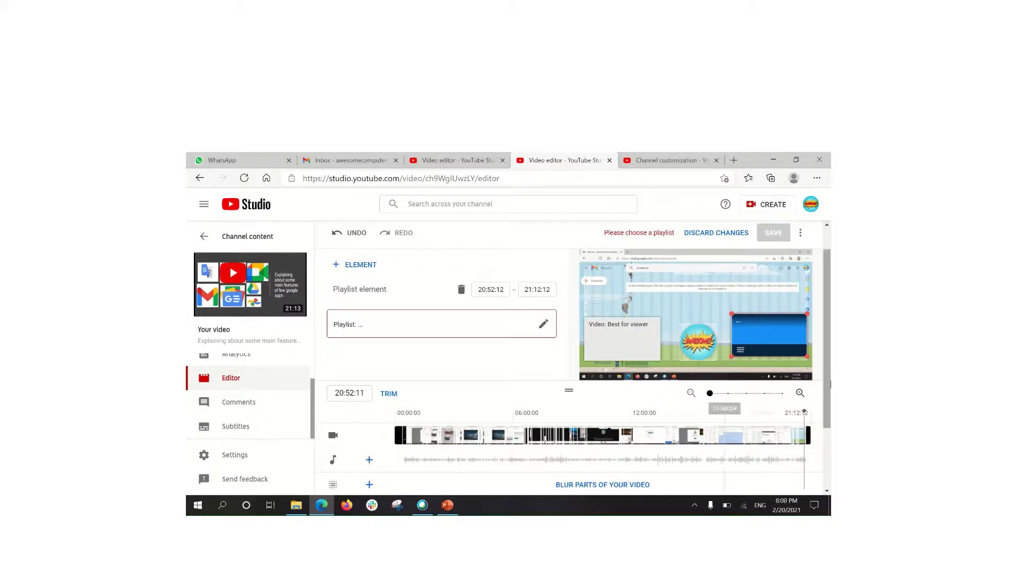
# - Open the list of end screen elements that can be added and close it without adding one
pyautogui.scroll(-3, 829, 386)
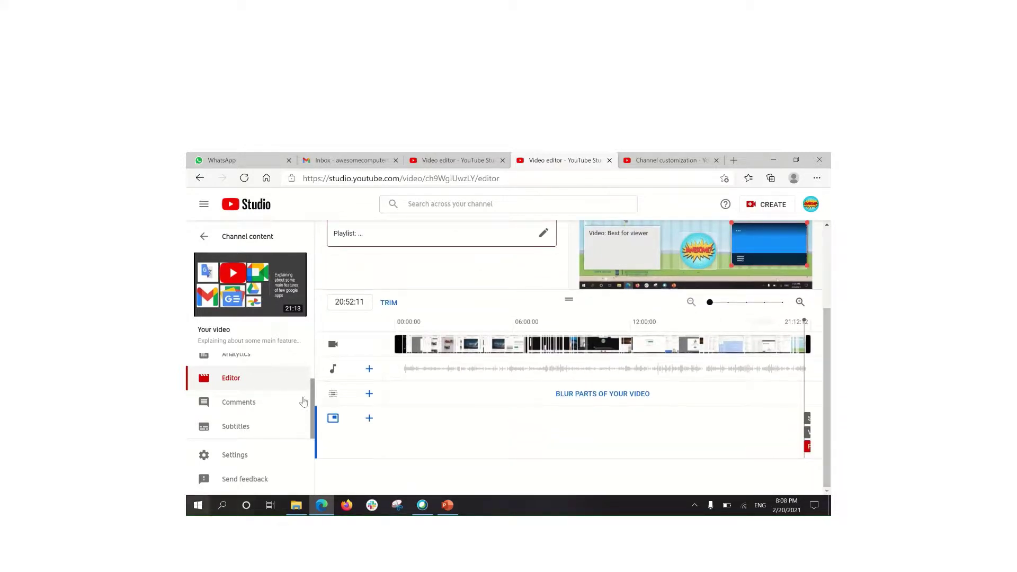
pyautogui.click(363, 426)
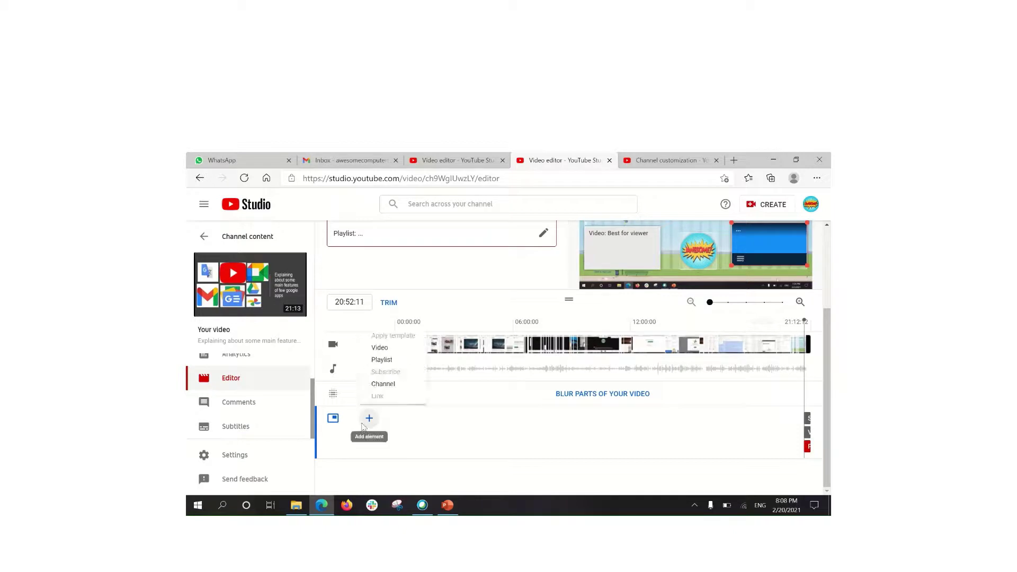
pyautogui.click(627, 396)
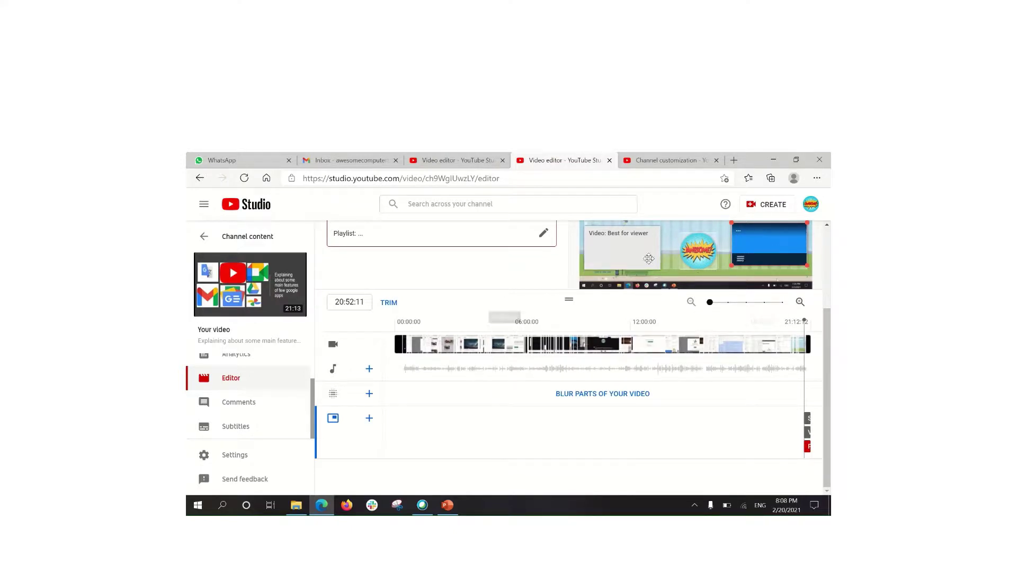
# - Choose the "YouTube Channel Custamization" playlist for the end screen's playlist element
pyautogui.scroll(2, 825, 325)
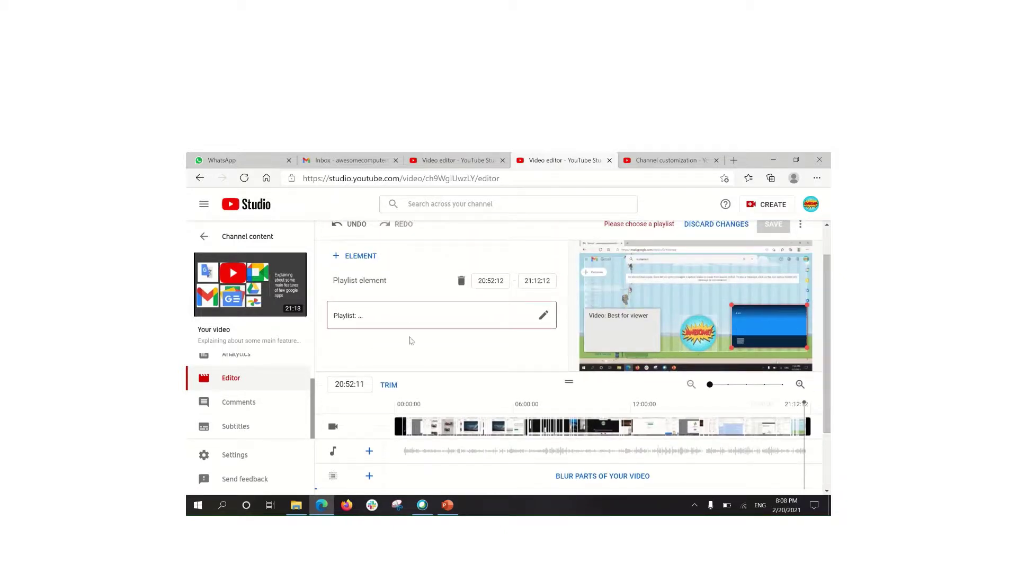
pyautogui.click(544, 315)
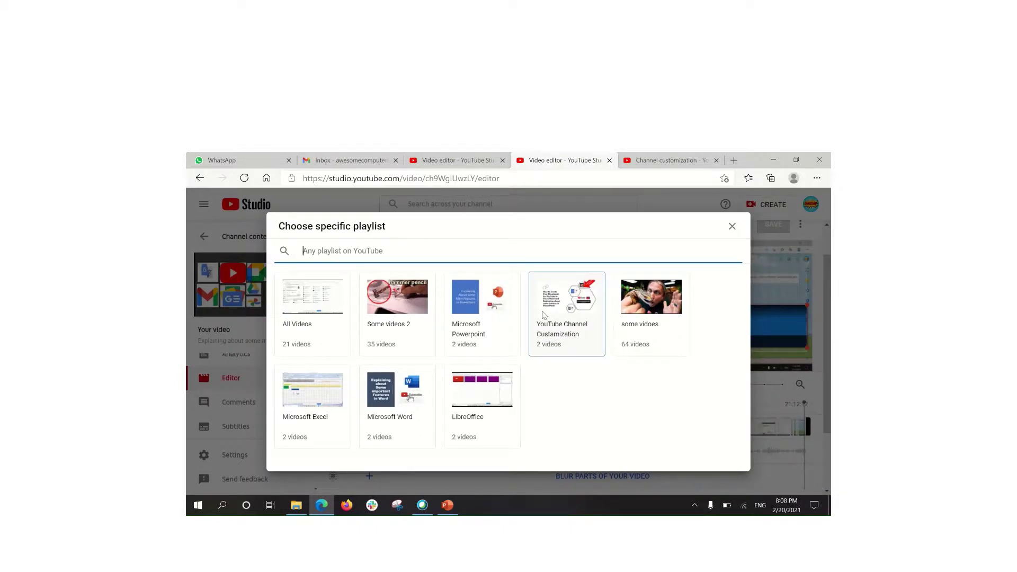
pyautogui.click(544, 315)
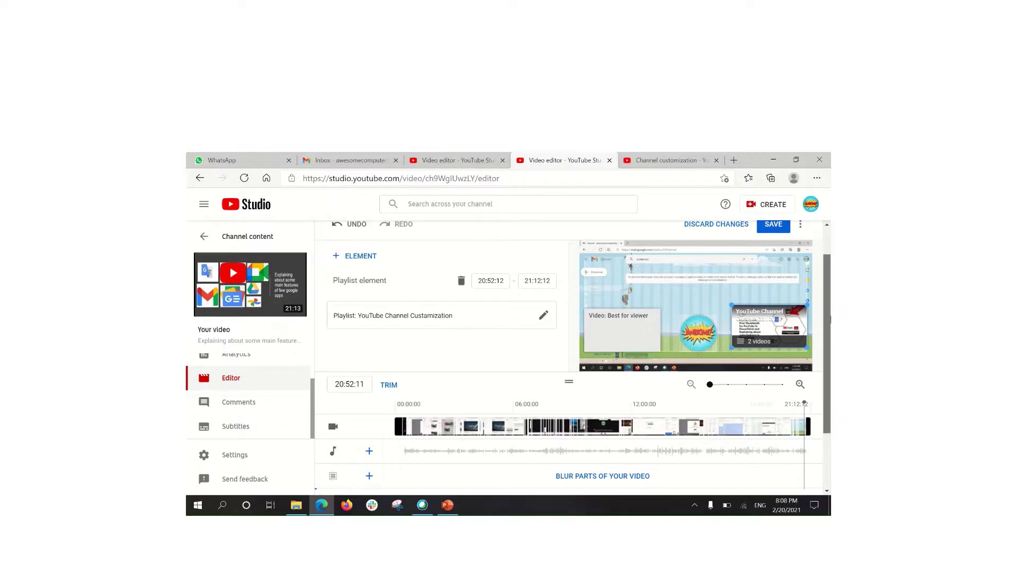
# - Start adding a channel element to the end screen and close the channel selection without choosing a channel
pyautogui.scroll(-2, 820, 388)
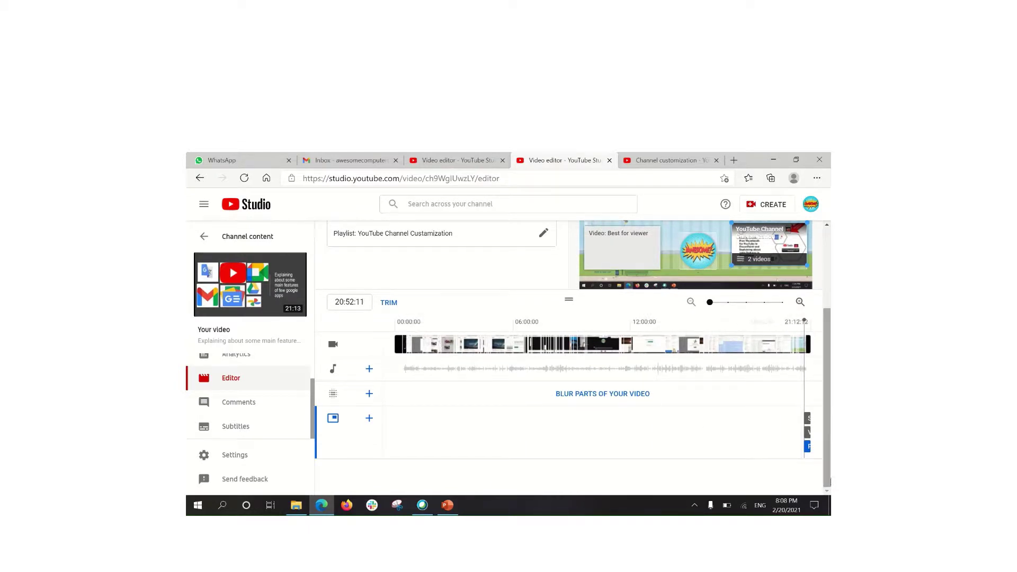
pyautogui.scroll(3, 830, 318)
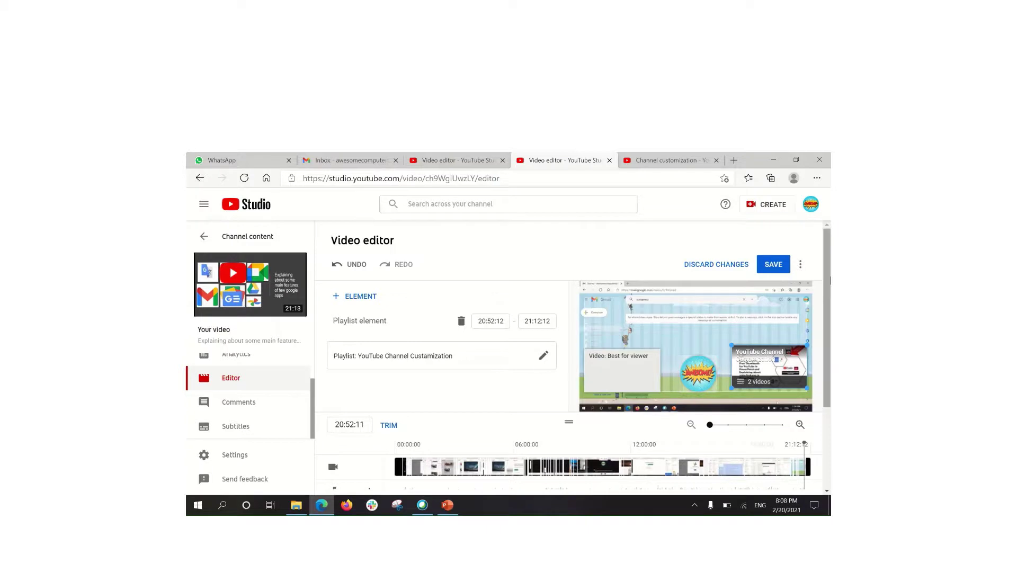
pyautogui.scroll(-3, 830, 281)
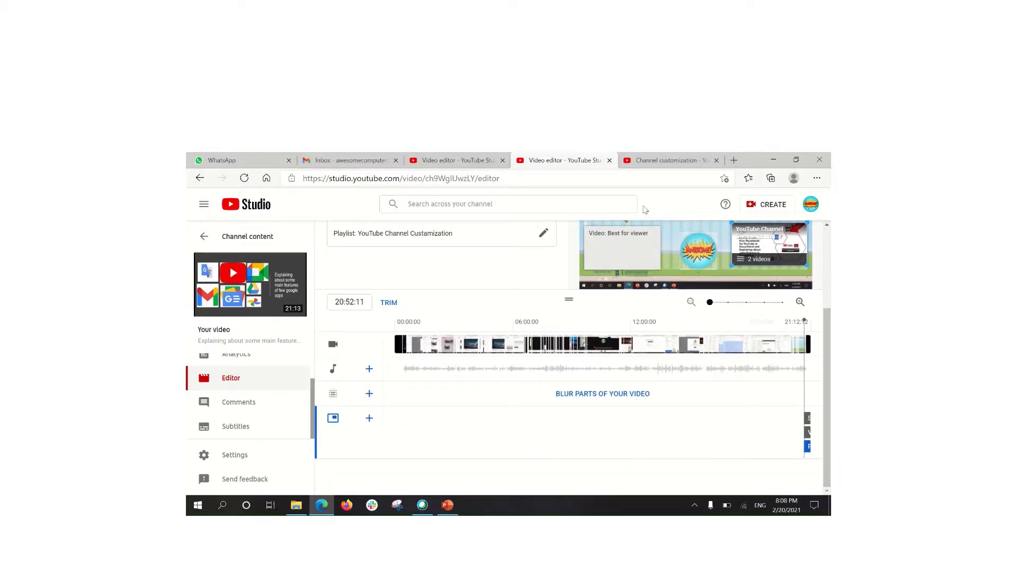
pyautogui.scroll(3, 611, 312)
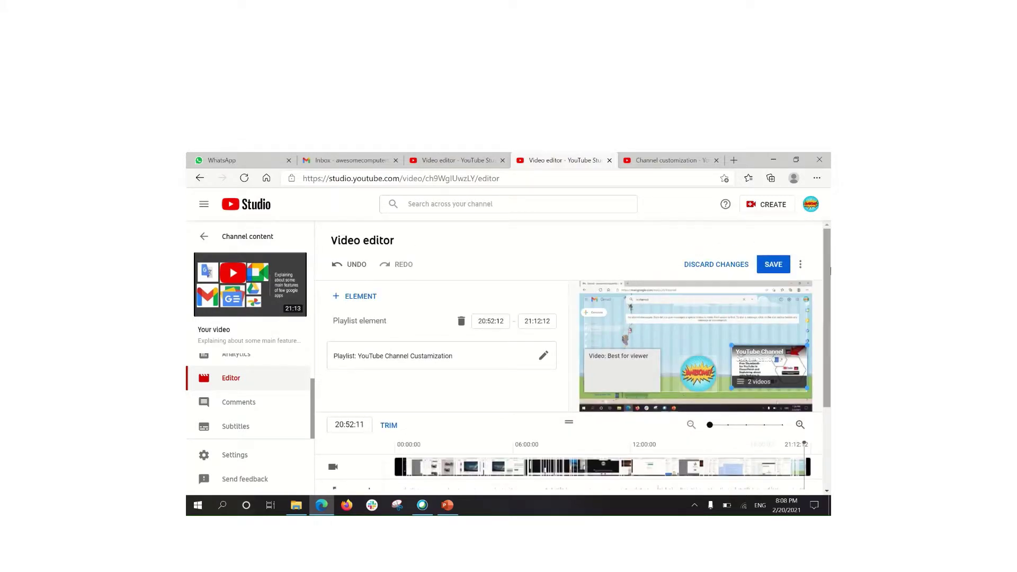
pyautogui.scroll(-3, 670, 310)
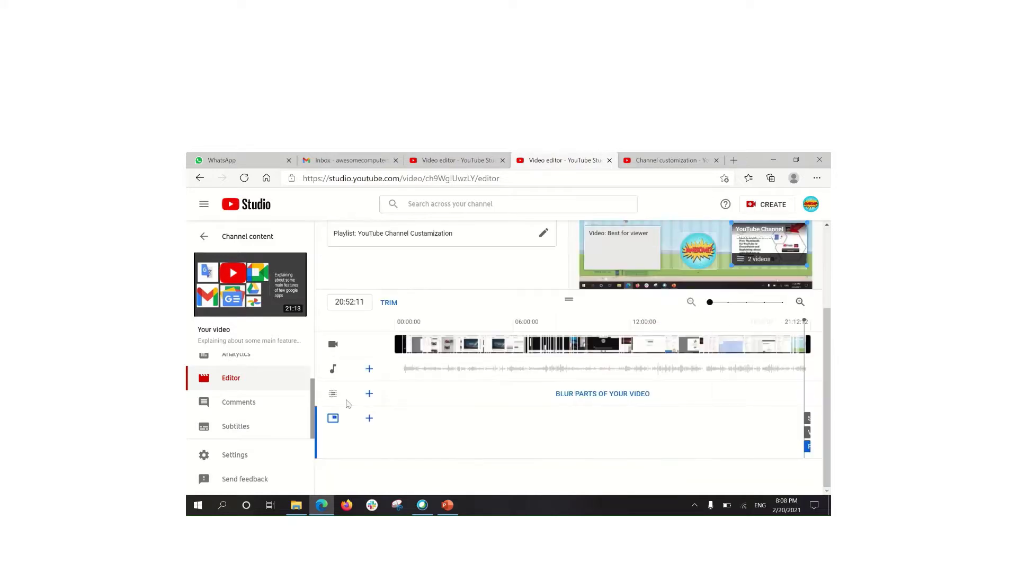
pyautogui.click(370, 418)
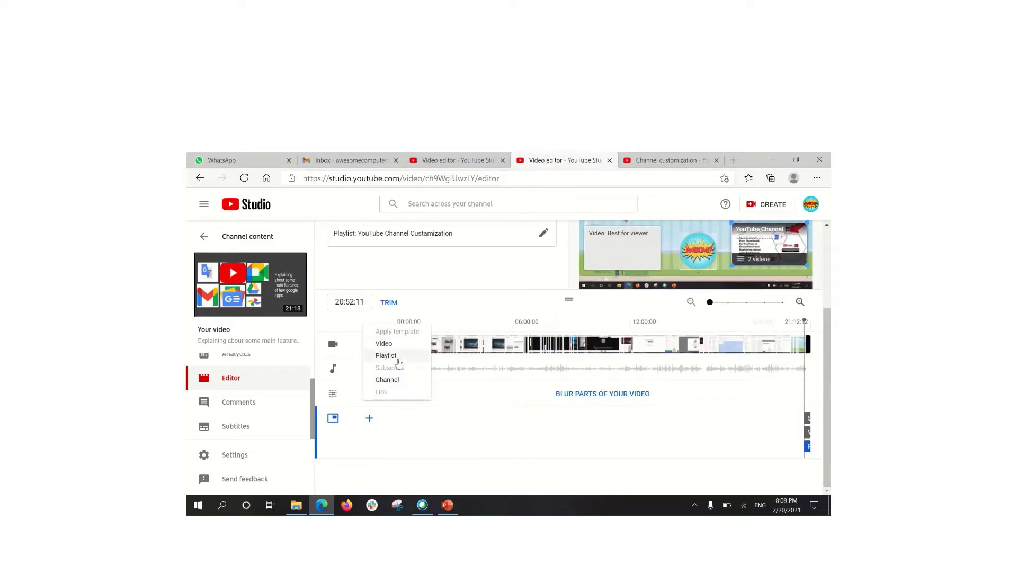
pyautogui.click(399, 381)
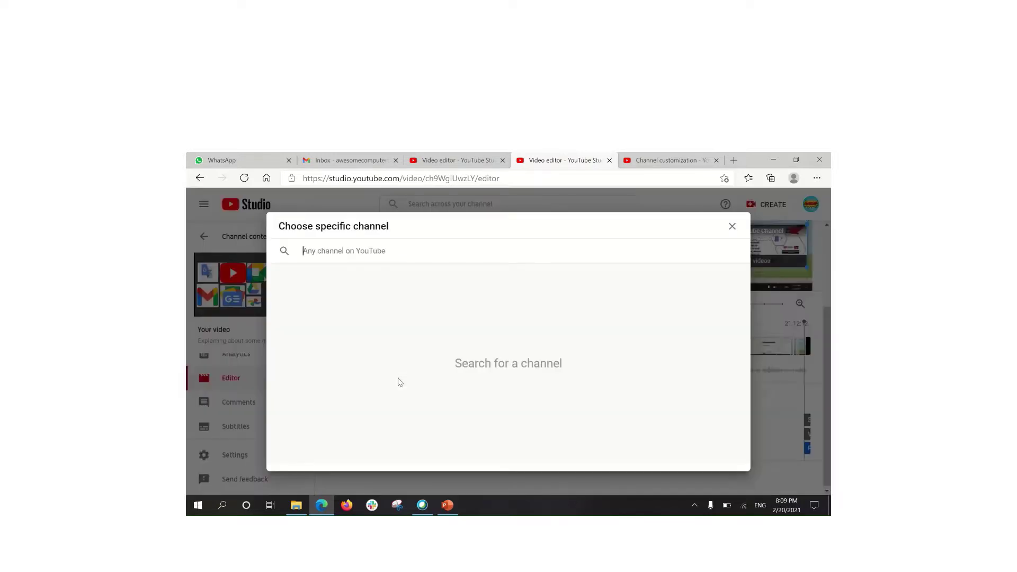
pyautogui.click(732, 227)
# - Add a second video element to the end screen, featuring the most recent upload
pyautogui.click(369, 420)
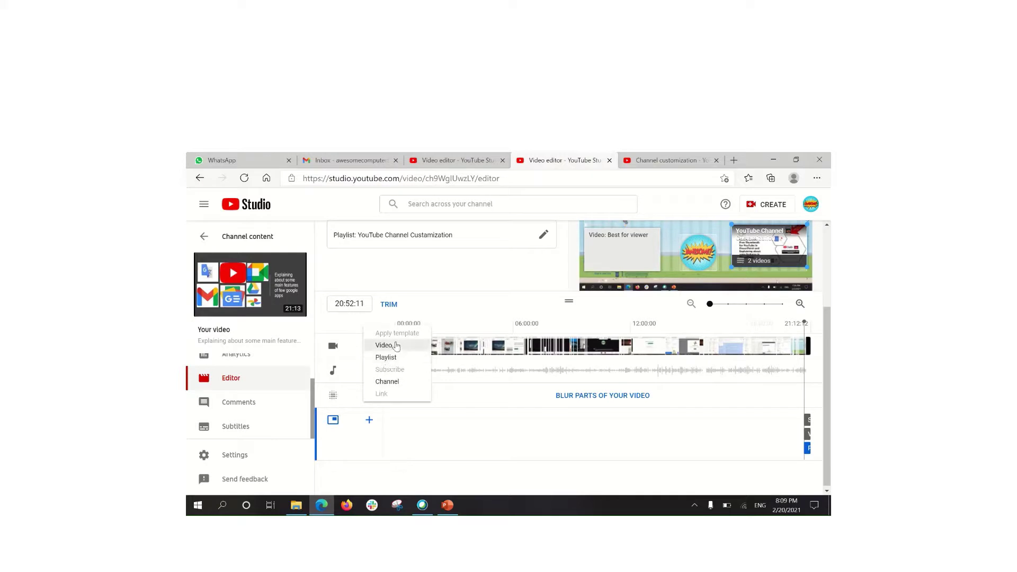
pyautogui.click(383, 345)
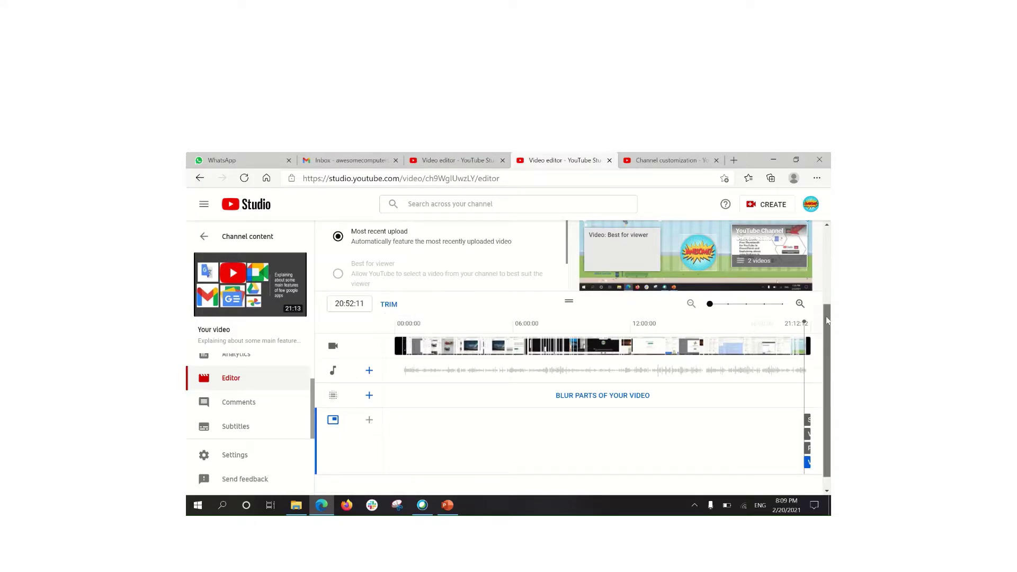
pyautogui.scroll(2, 827, 337)
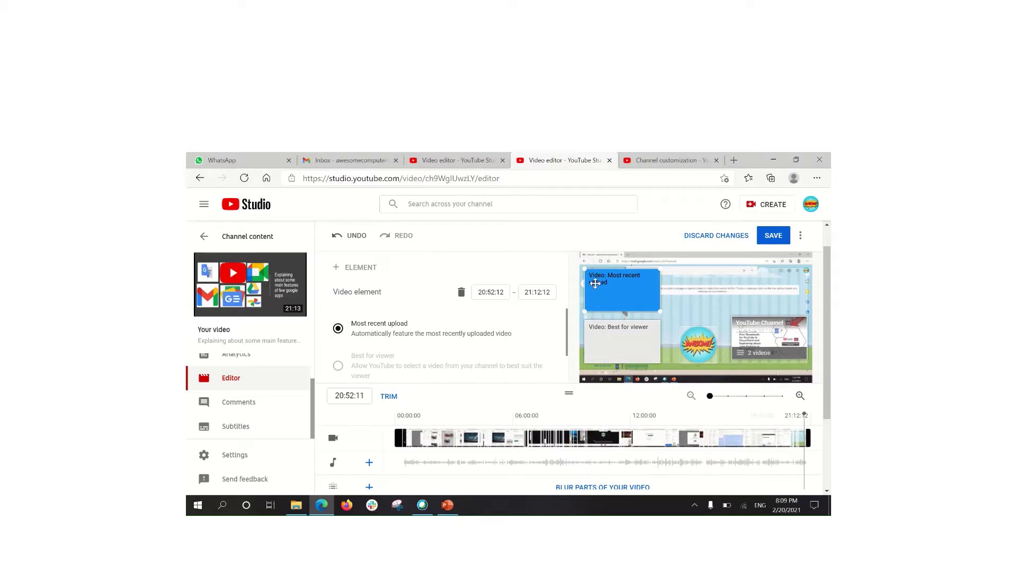
# - Try both video elements side by side in the upper preview, and return the Best for viewer element to the lower left
pyautogui.moveTo(613, 291); pyautogui.dragTo(683, 279)
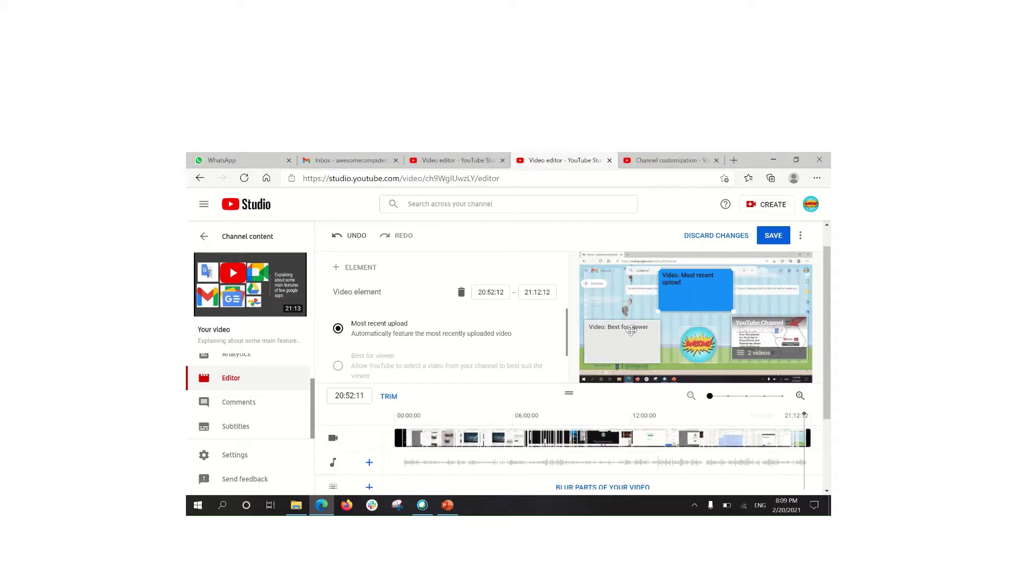
pyautogui.moveTo(631, 326); pyautogui.dragTo(617, 280)
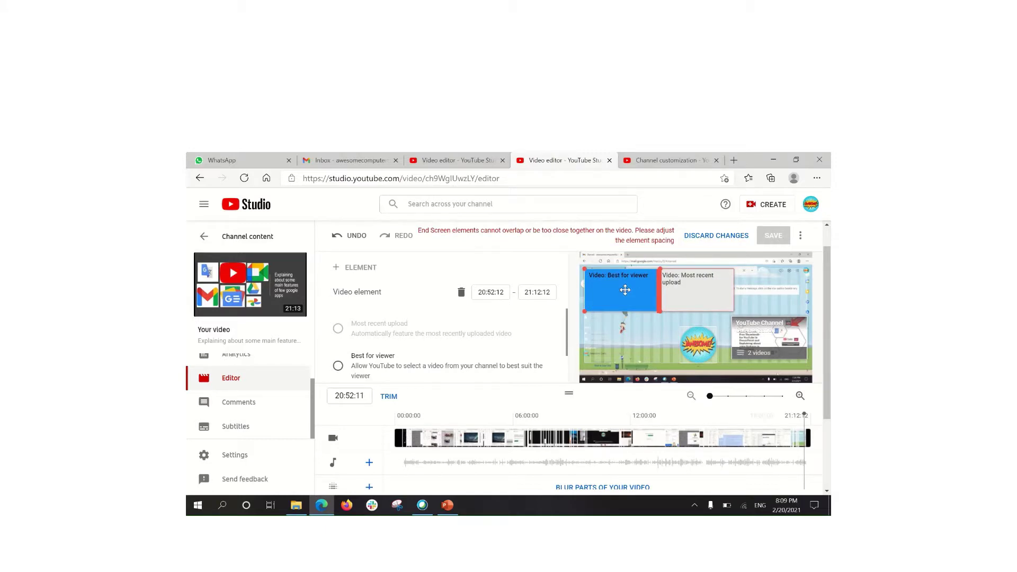
pyautogui.moveTo(688, 292); pyautogui.dragTo(711, 293)
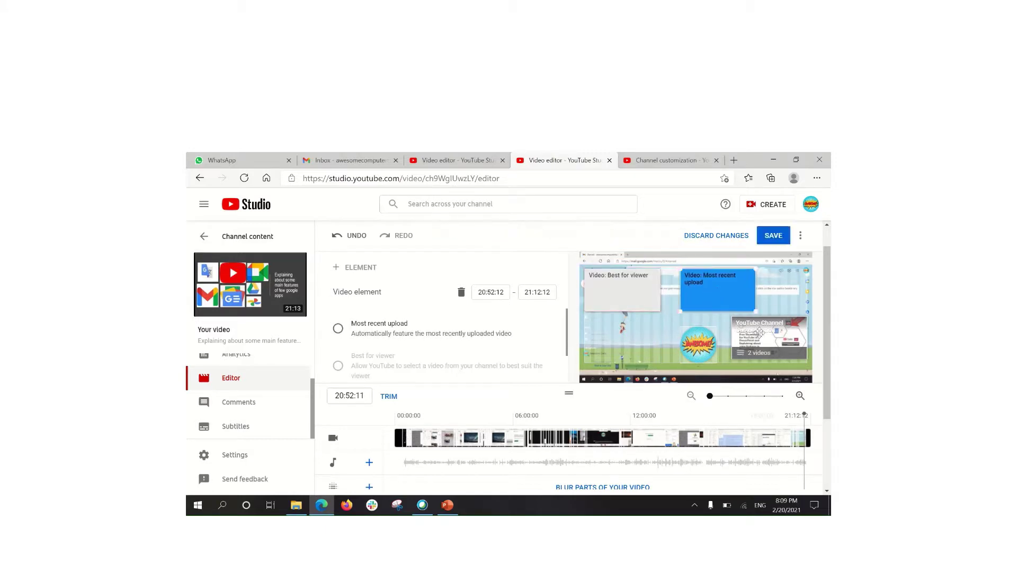
pyautogui.moveTo(759, 333); pyautogui.dragTo(760, 336)
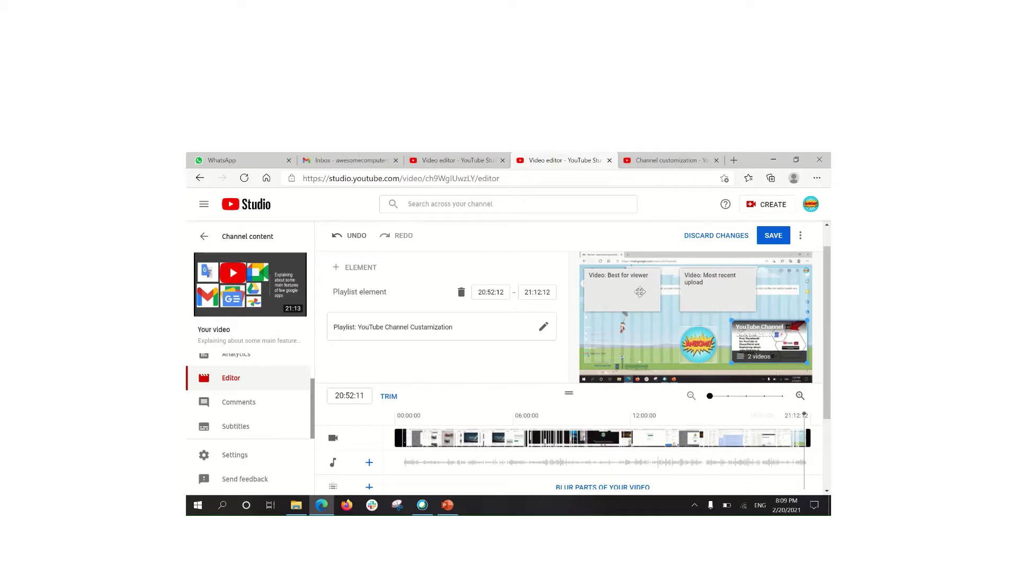
pyautogui.moveTo(640, 292); pyautogui.dragTo(632, 338)
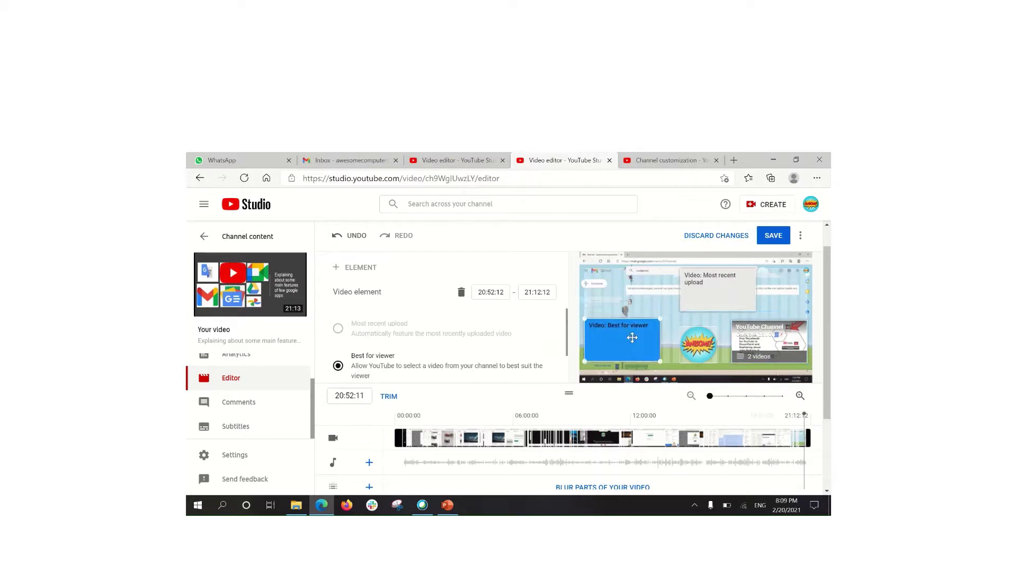
# - Move the Most recent upload element to the preview's lower right and the playlist element to the upper centre above the subscribe element
pyautogui.moveTo(719, 296); pyautogui.dragTo(639, 301)
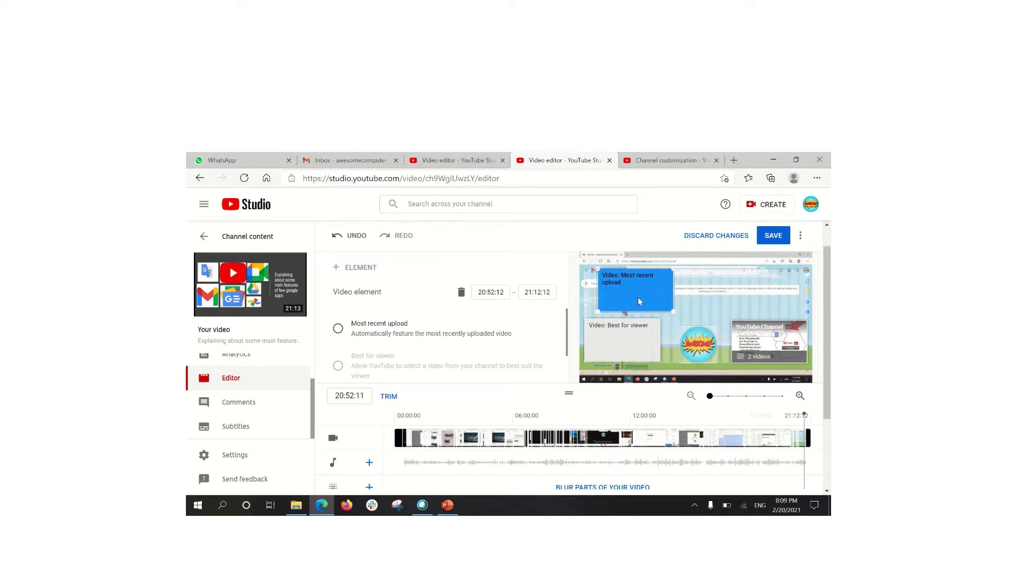
pyautogui.moveTo(759, 350); pyautogui.dragTo(778, 335)
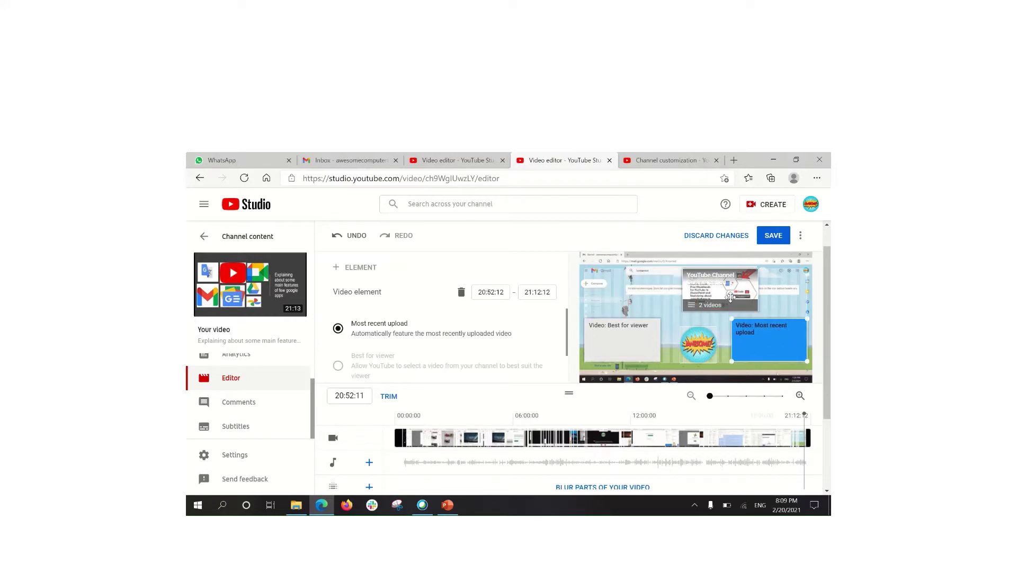
pyautogui.moveTo(731, 297); pyautogui.dragTo(709, 299)
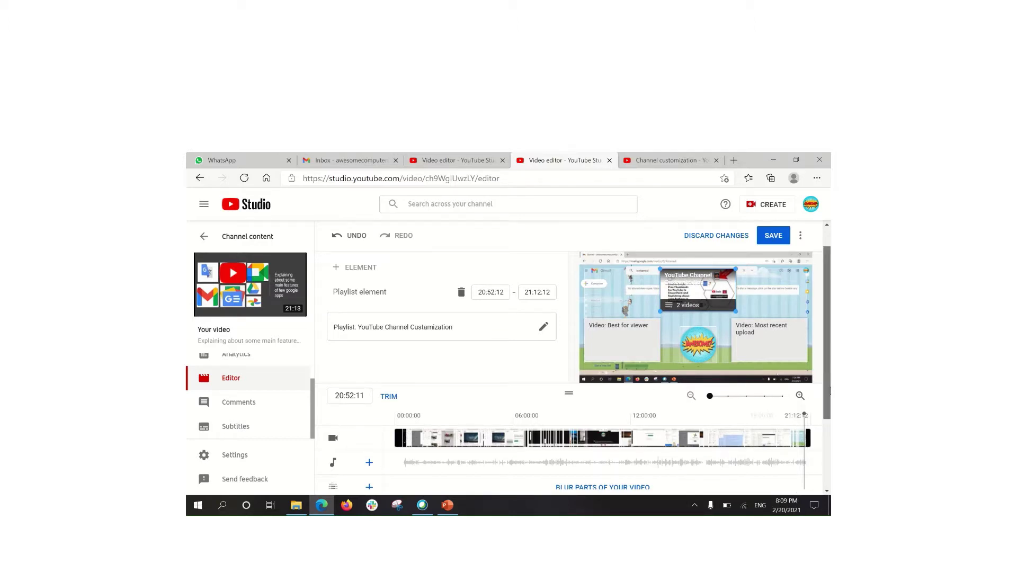
# - Discard all unsaved editor changes and move the playhead to 21:07:22 near the end of the video
pyautogui.moveTo(831, 391)
pyautogui.mouseDown()
pyautogui.moveTo(831, 478)
pyautogui.moveTo(829, 394)
pyautogui.mouseUp()
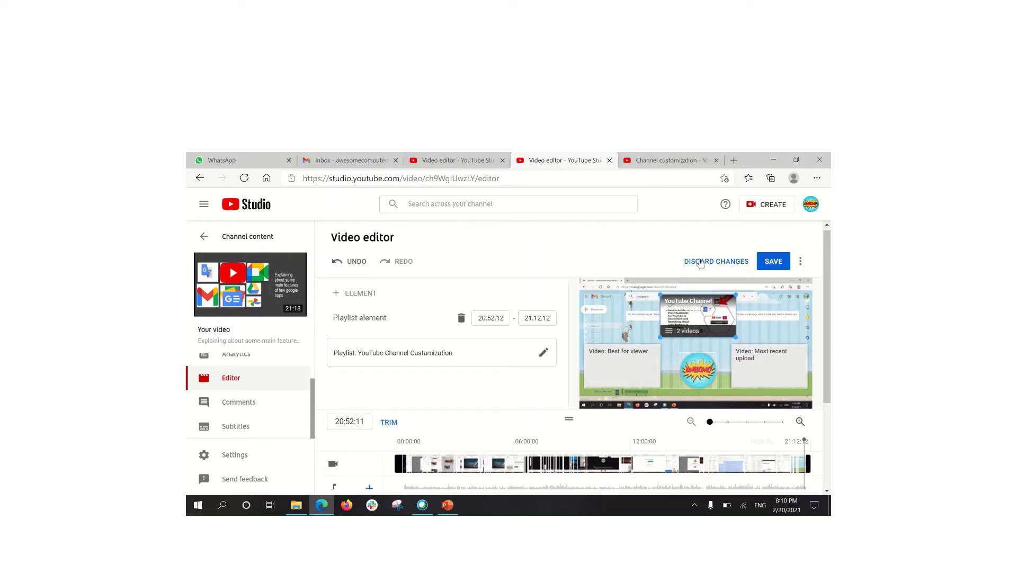
pyautogui.click(741, 262)
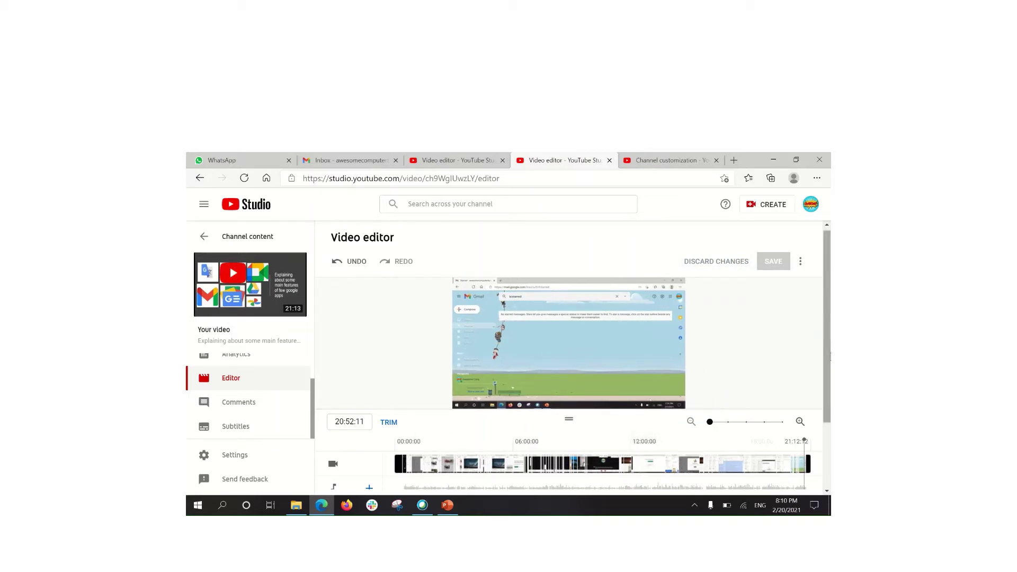
pyautogui.moveTo(831, 357); pyautogui.dragTo(830, 477)
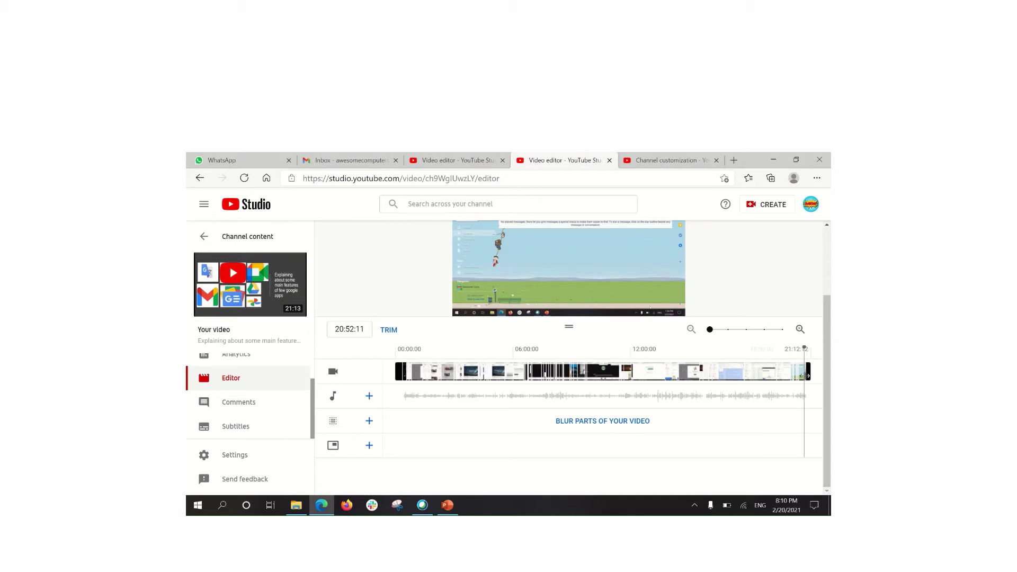
pyautogui.click(809, 377)
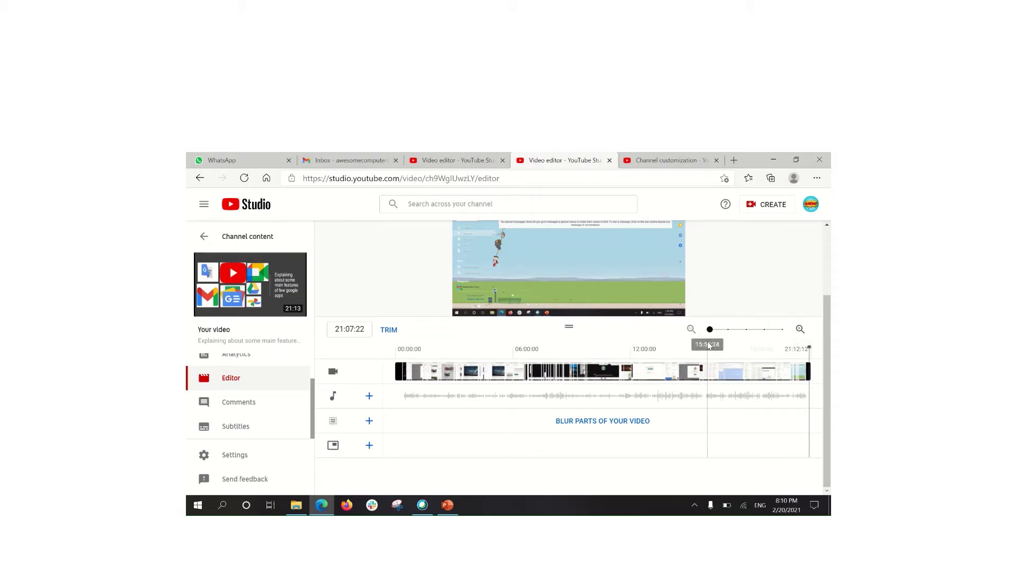
pyautogui.moveTo(443, 156)
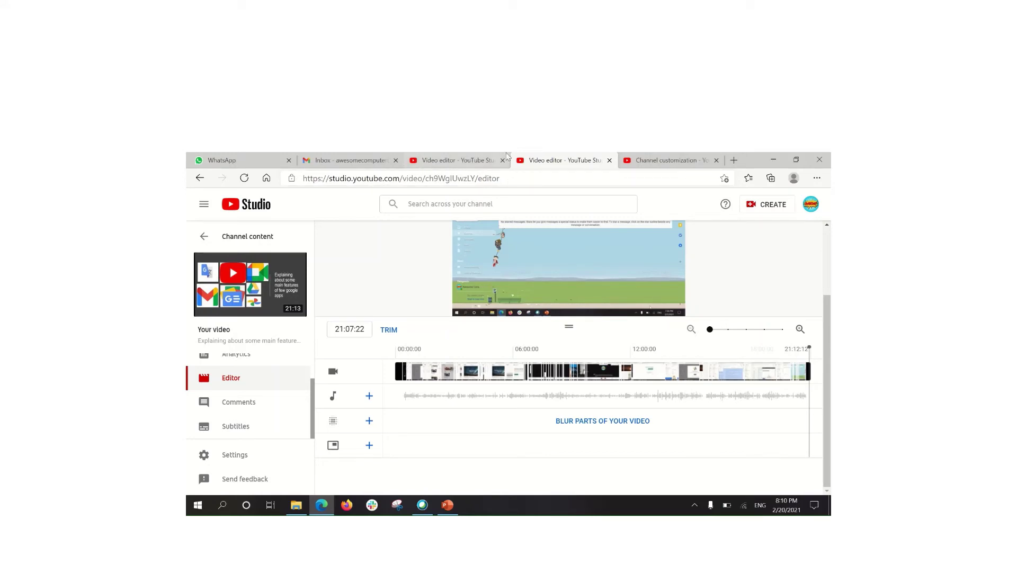
pyautogui.moveTo(597, 157)
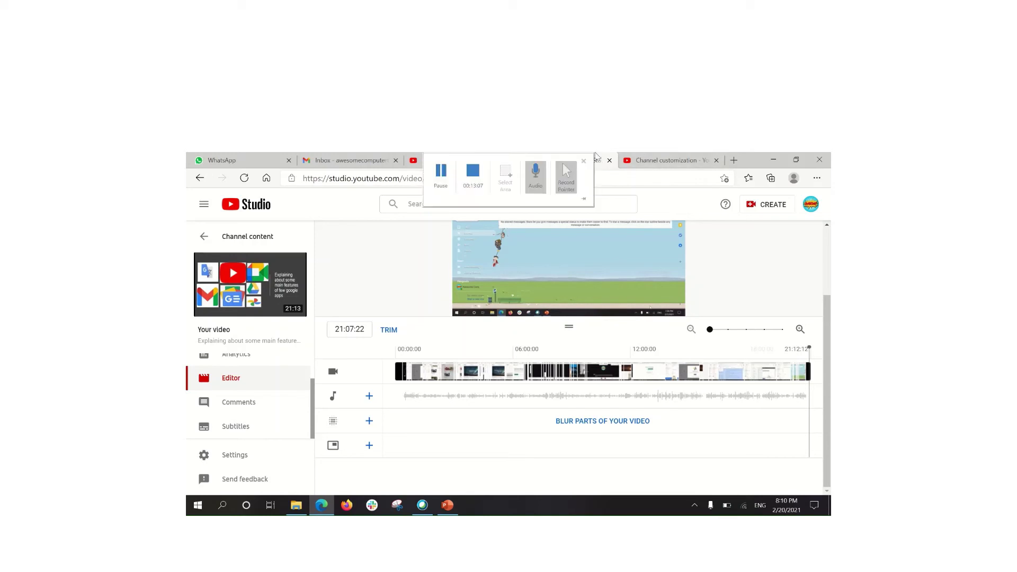
pyautogui.click(472, 171)
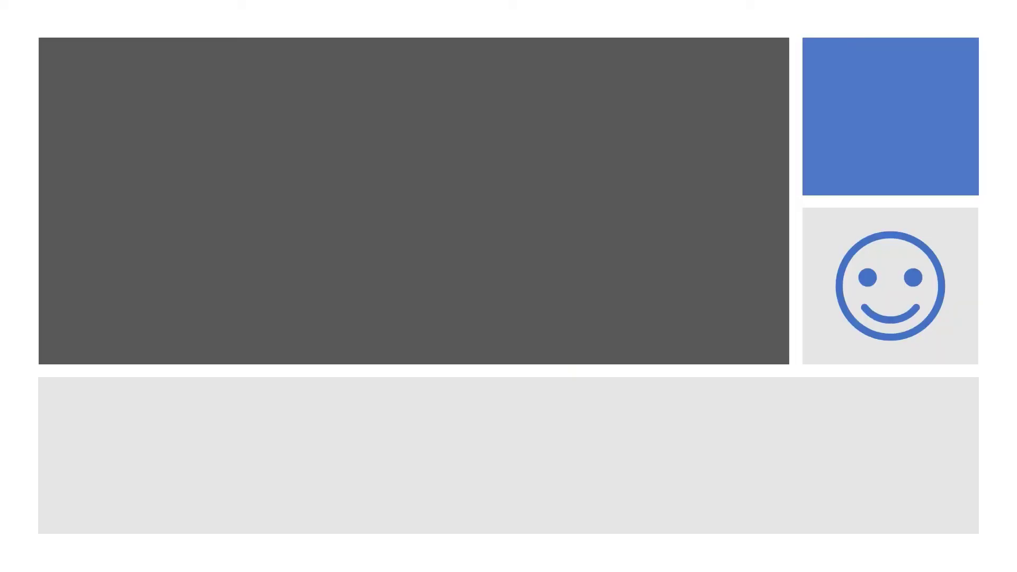